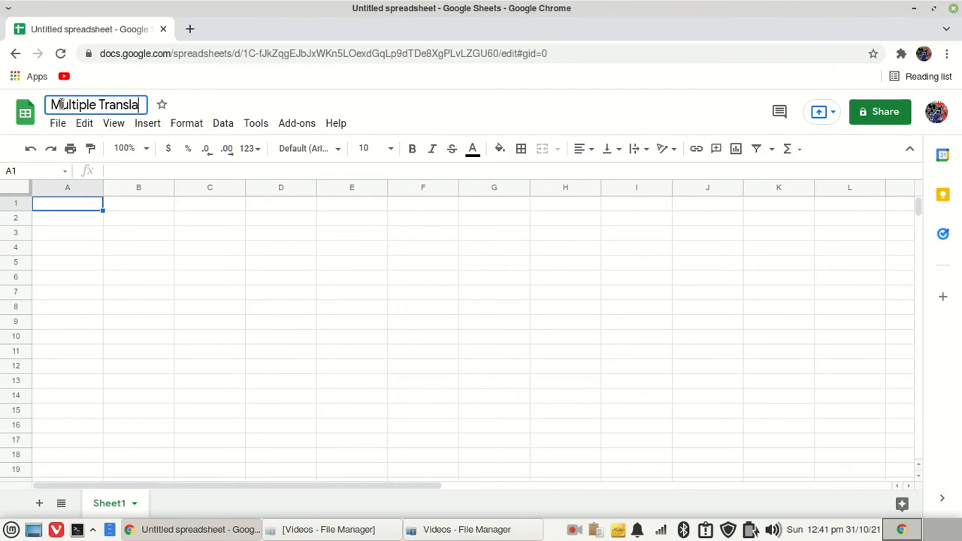
Finish renaming the spreadsheet as "Multiple Translations"
type("ns")
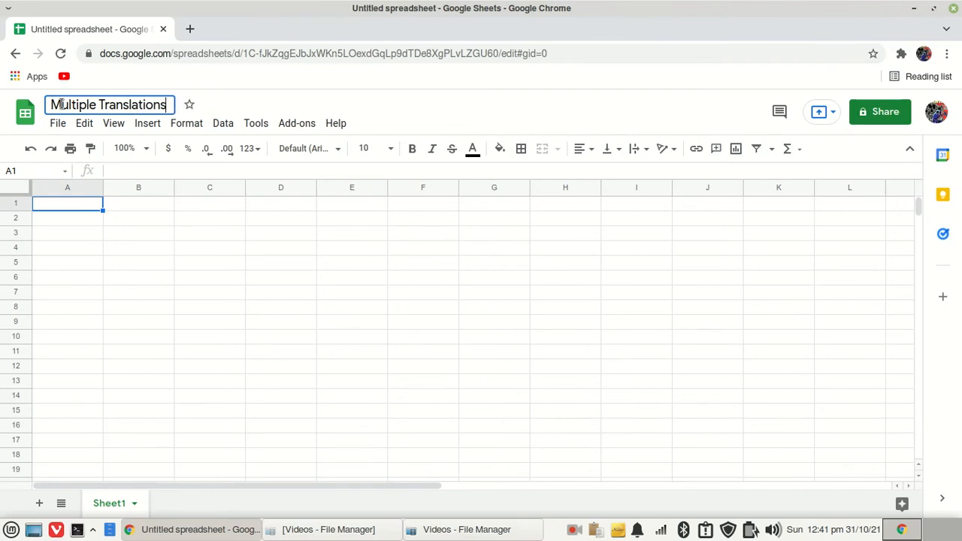
left_click(63, 234)
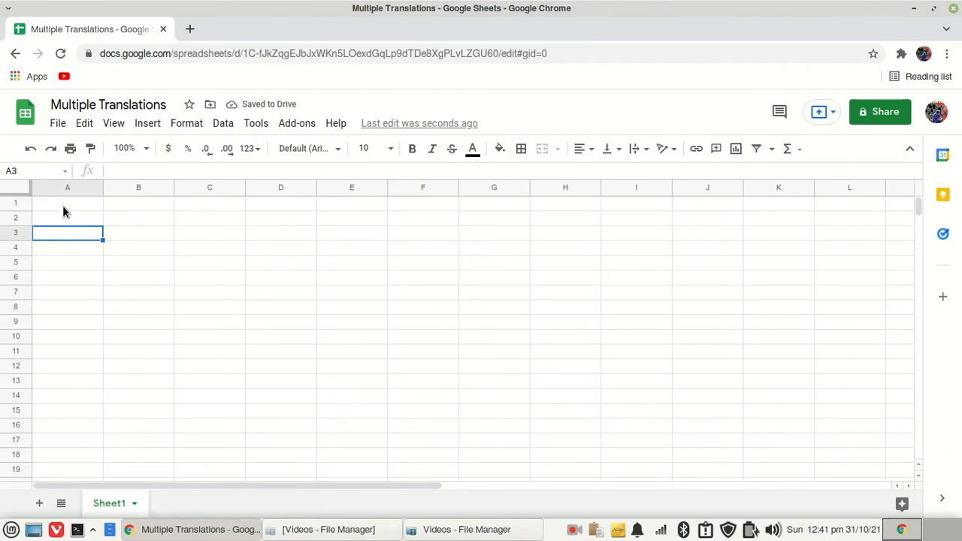
Enter the column headers Language, Text and Translation in cells A1 to C1
left_click(63, 207)
type("Language")
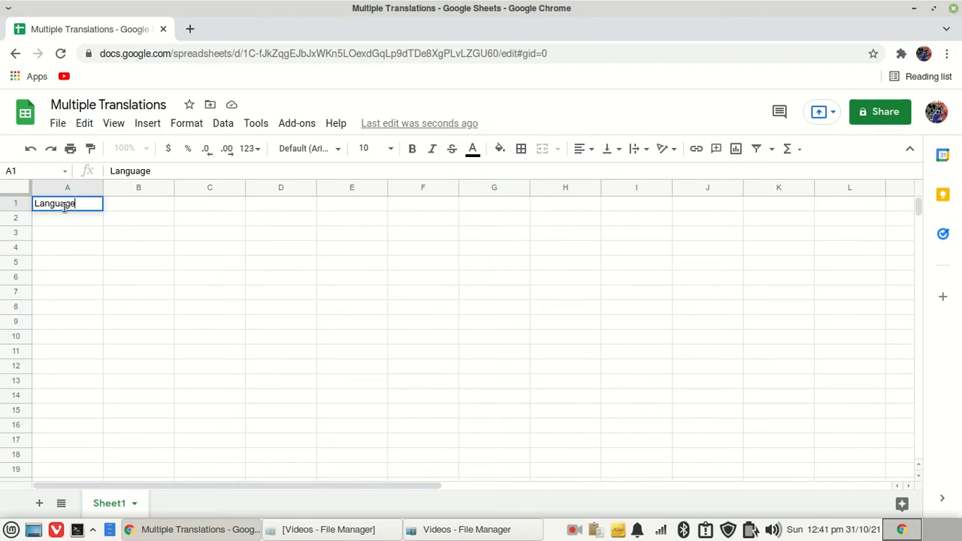
left_click(153, 203)
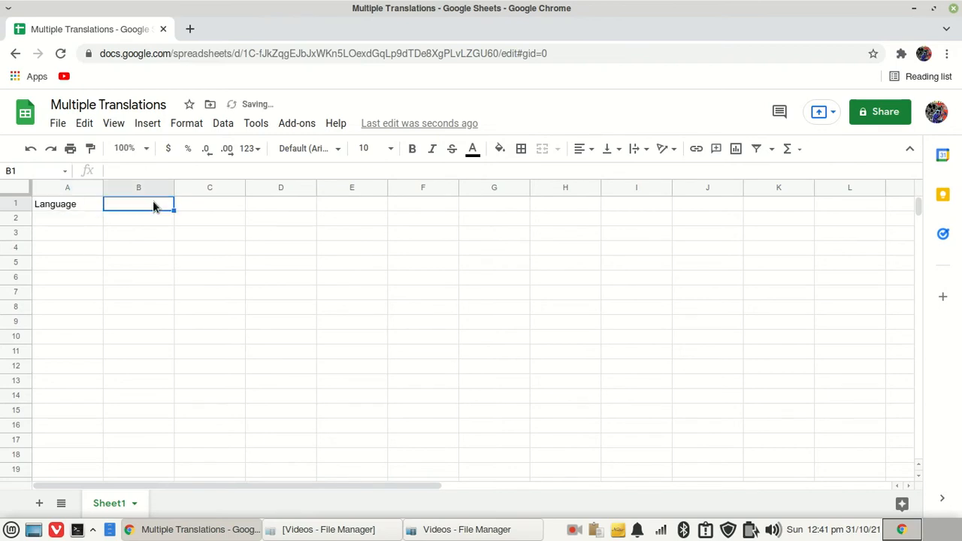
type("Text")
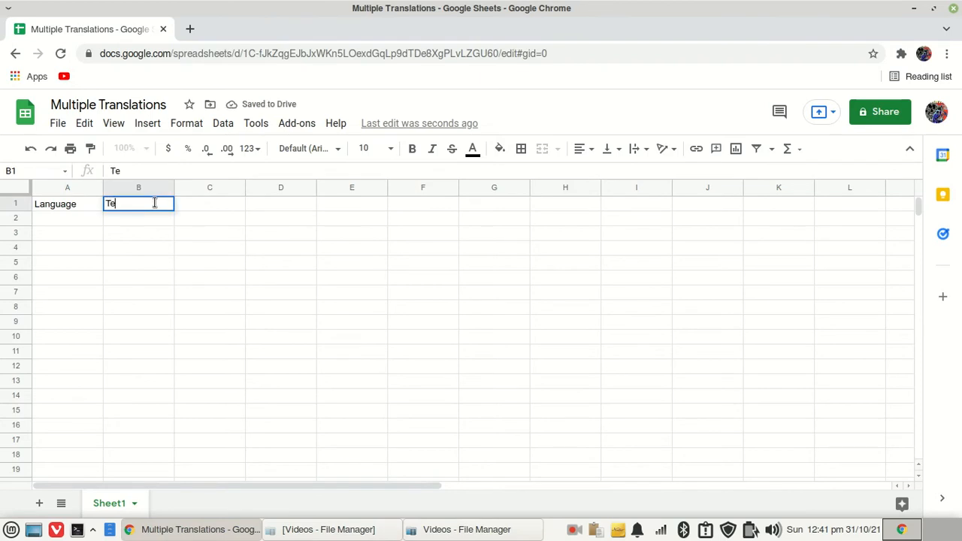
left_click(220, 211)
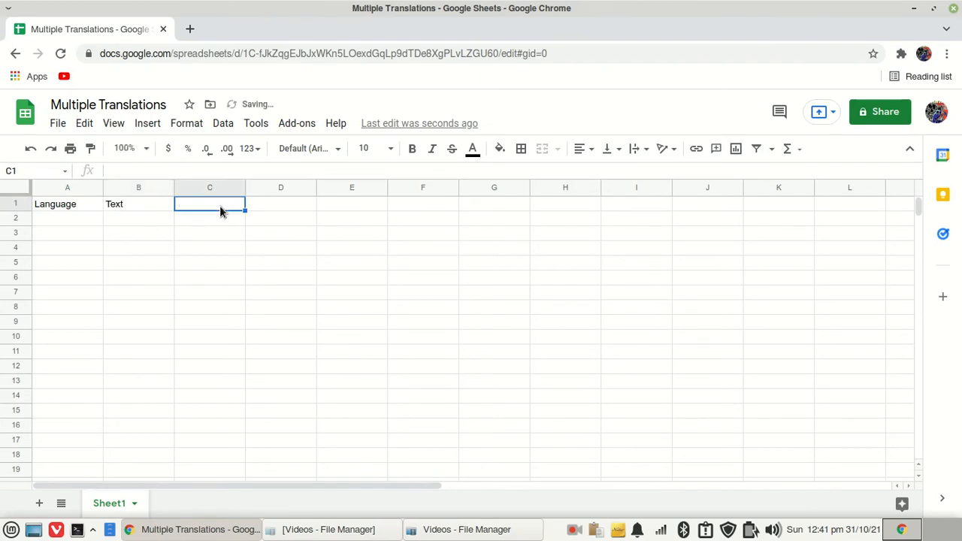
type("Tran")
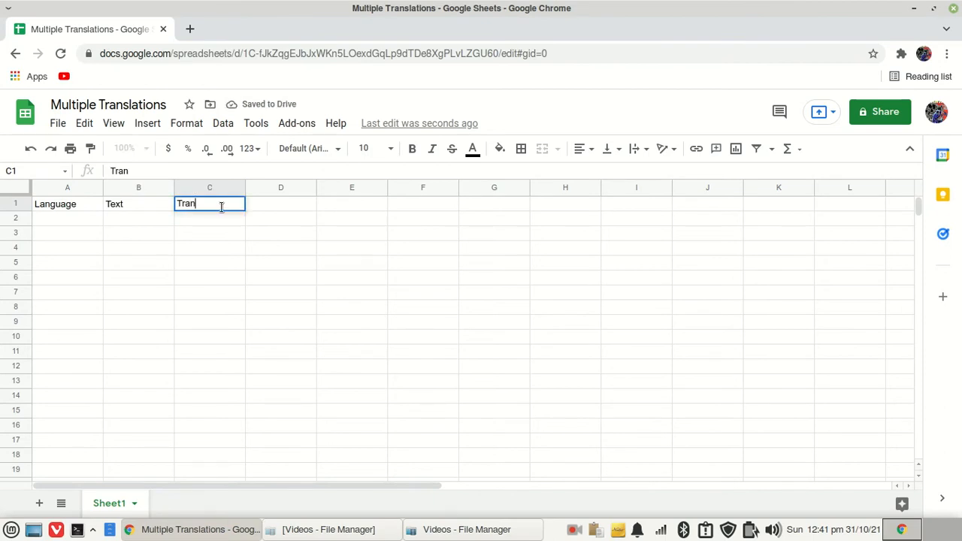
type("slation")
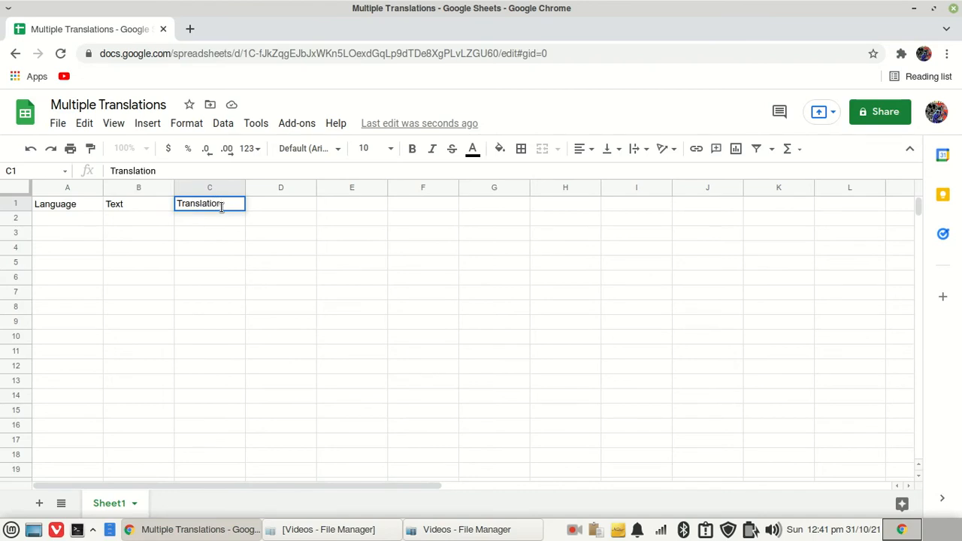
left_click(229, 229)
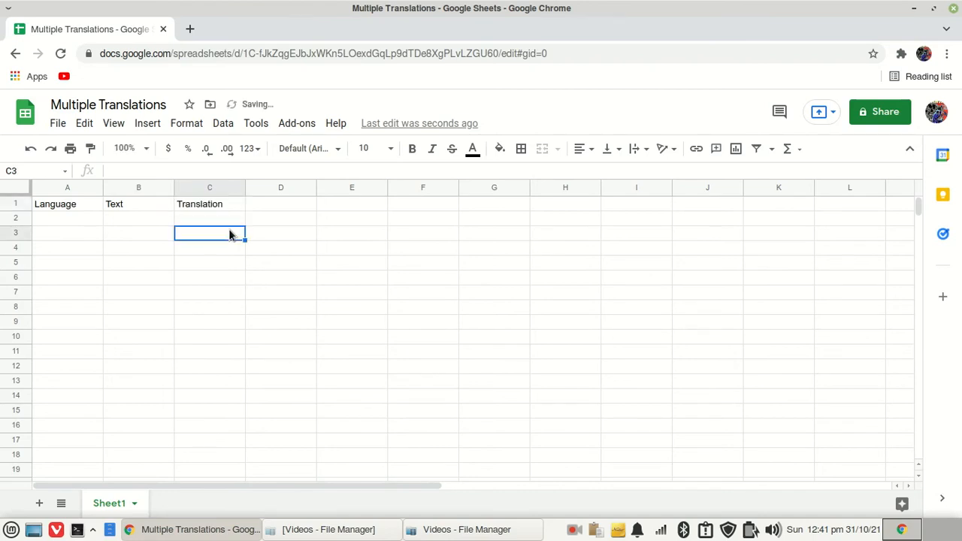
Bold the header cells A1:C1 and widen columns A, B and C
left_click(60, 205)
left_click(211, 206, "shift")
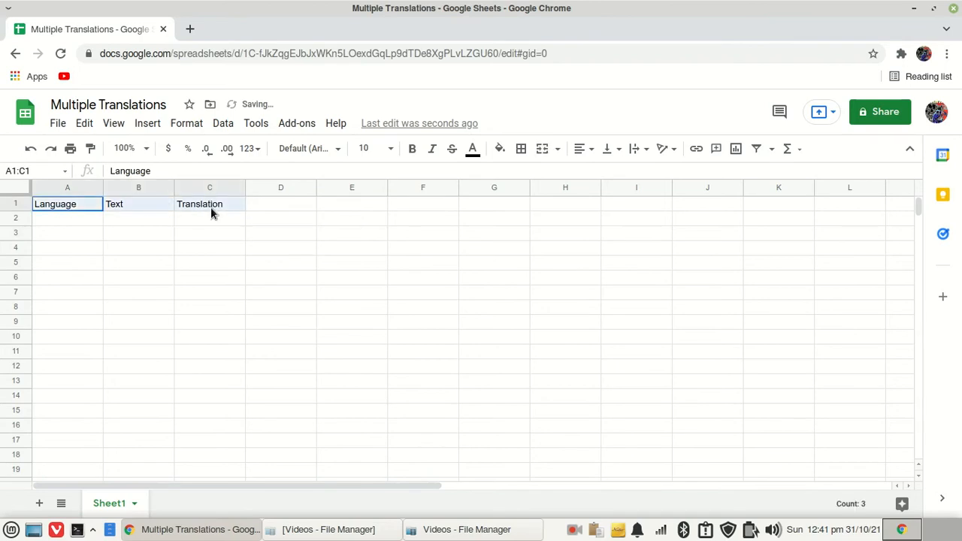
left_click(412, 149)
left_click_drag(246, 187, 300, 187)
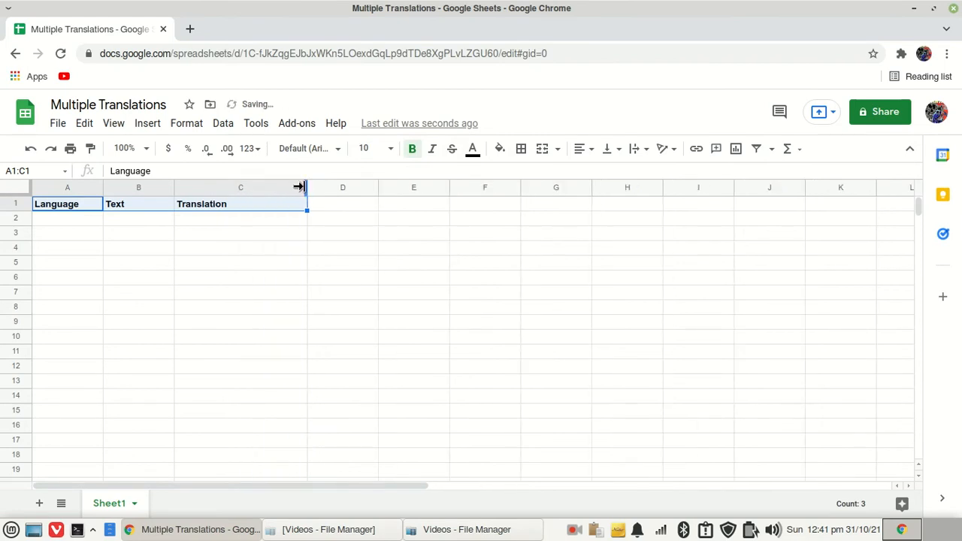
left_click_drag(300, 187, 391, 187)
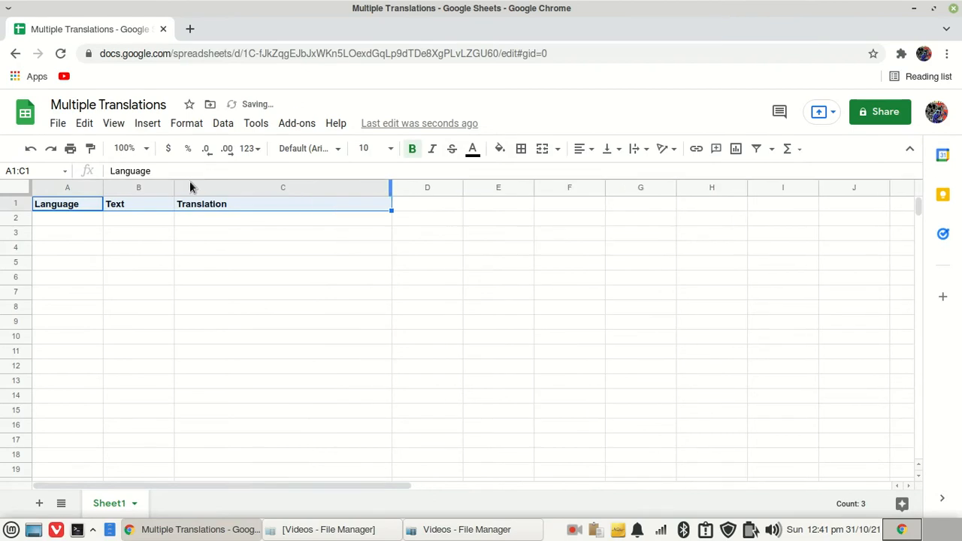
left_click_drag(175, 187, 146, 186)
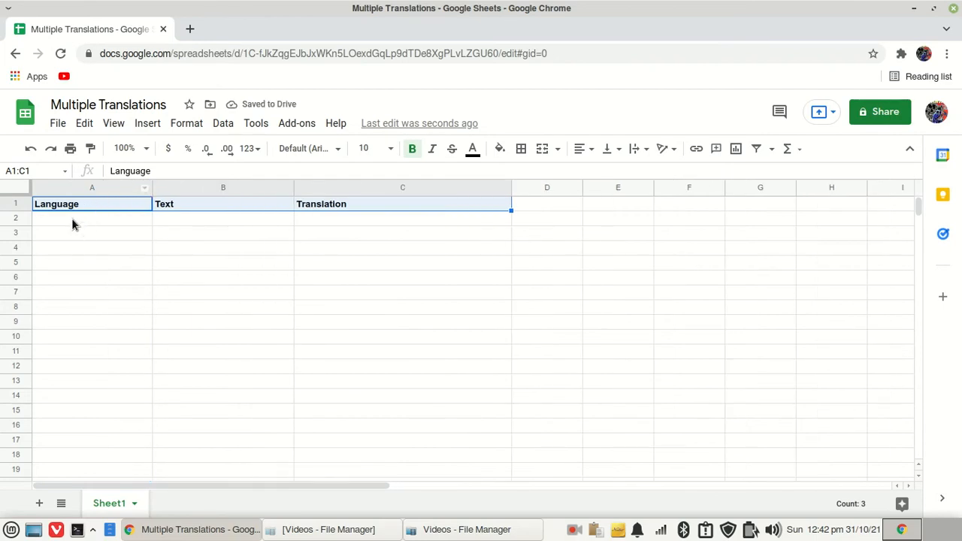
Enter "English" in cell A2
left_click(72, 217)
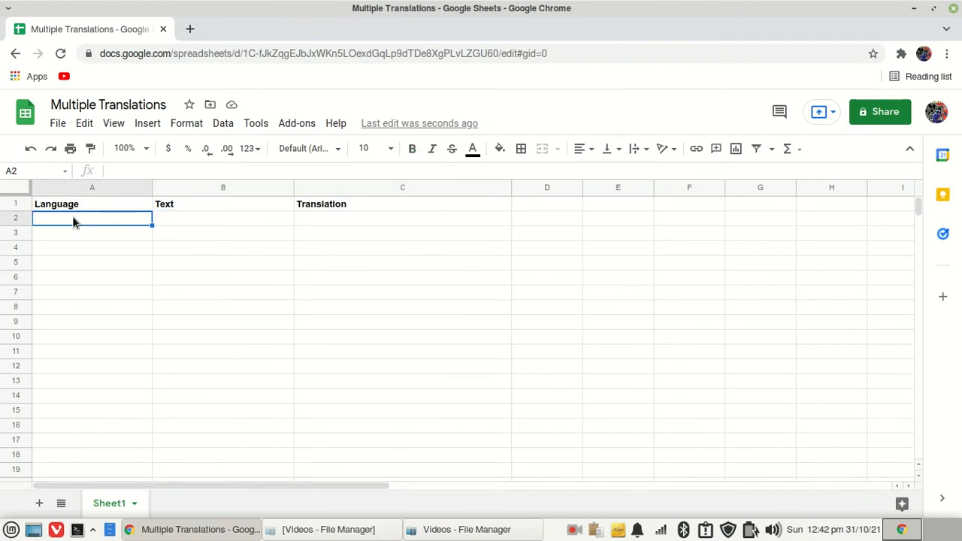
type("En")
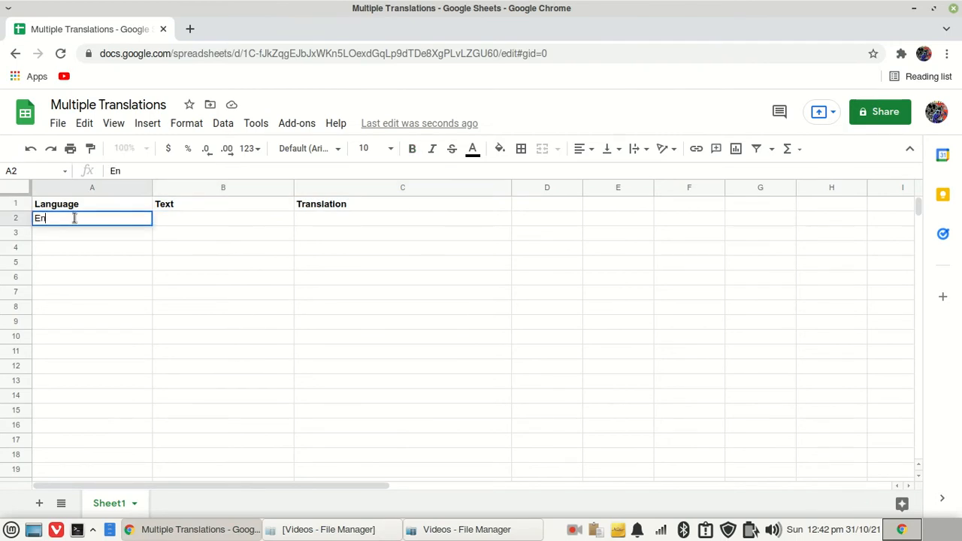
type("glish")
left_click(121, 261)
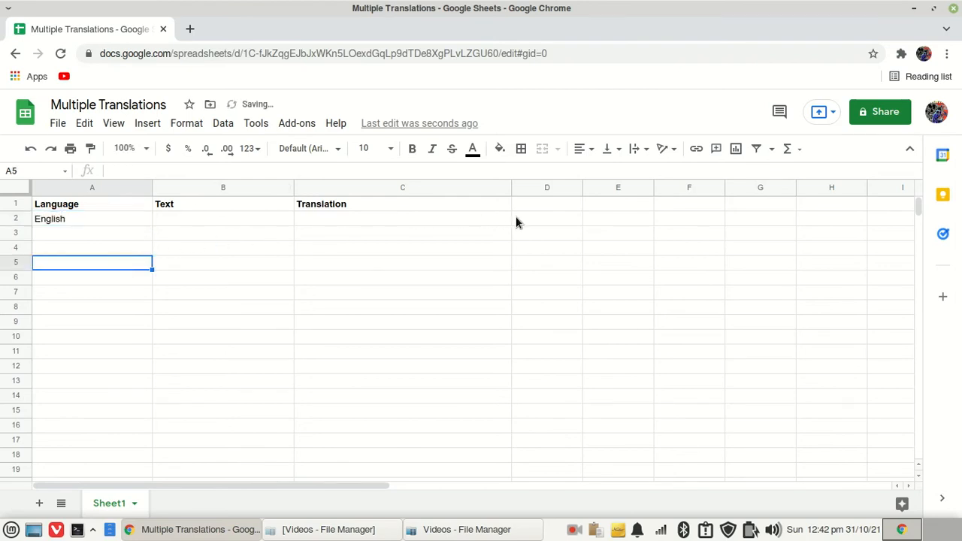
Open a new browser tab and search Google for "google language codes"
left_click(553, 205)
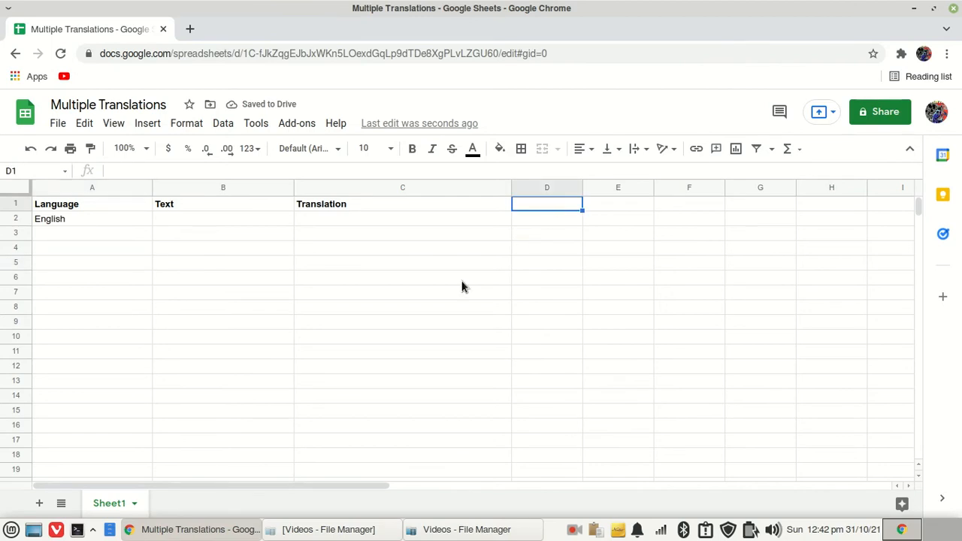
left_click(191, 30)
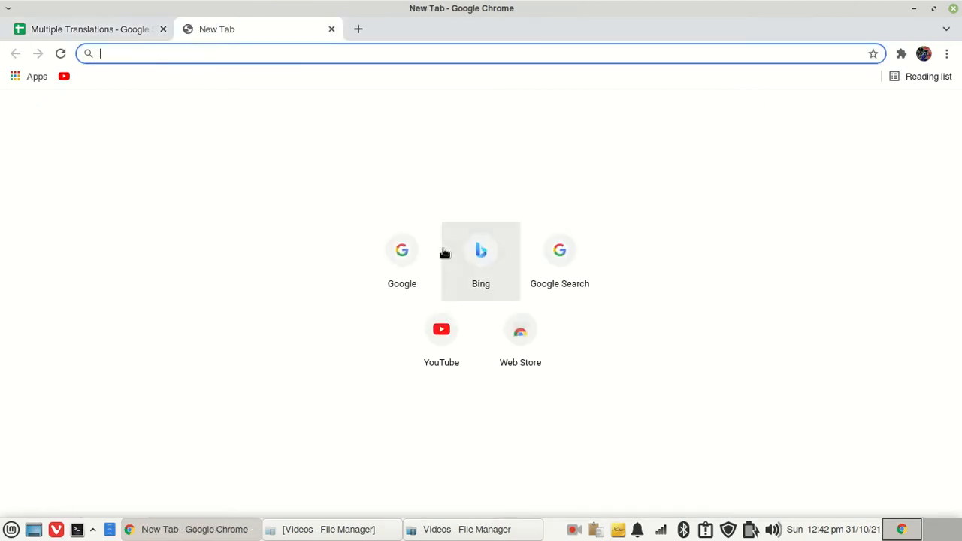
left_click(407, 265)
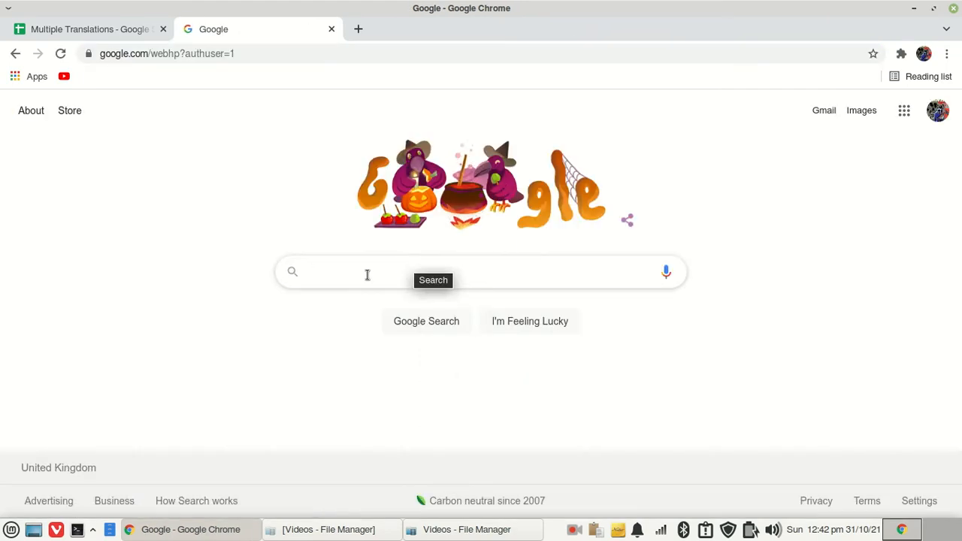
left_click(367, 274)
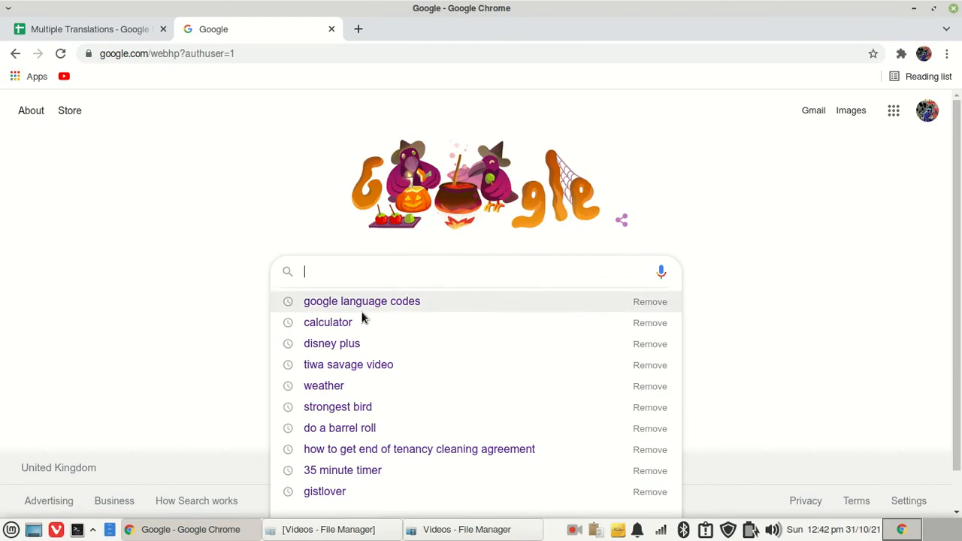
left_click(362, 309)
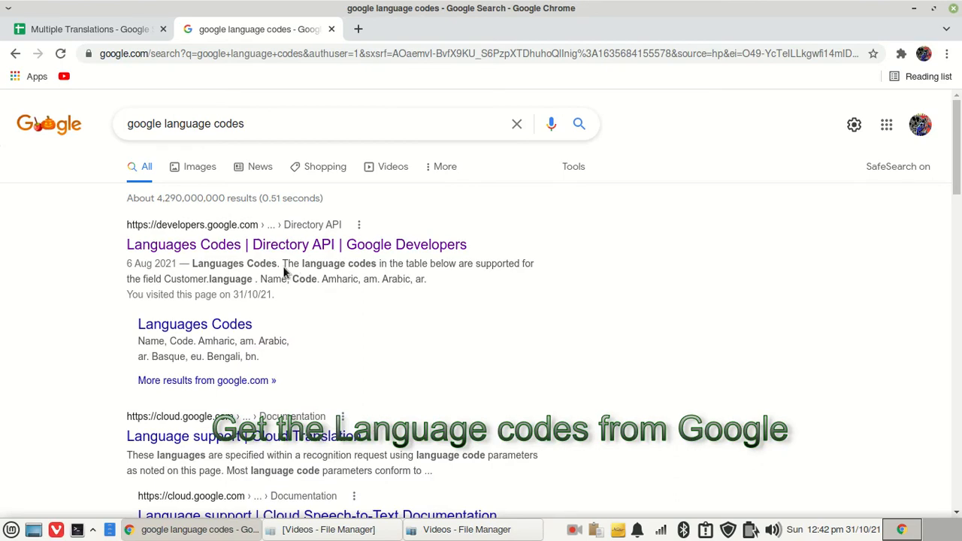
Open the Languages Codes Directory API result in a new tab and switch to it
right_click(204, 248)
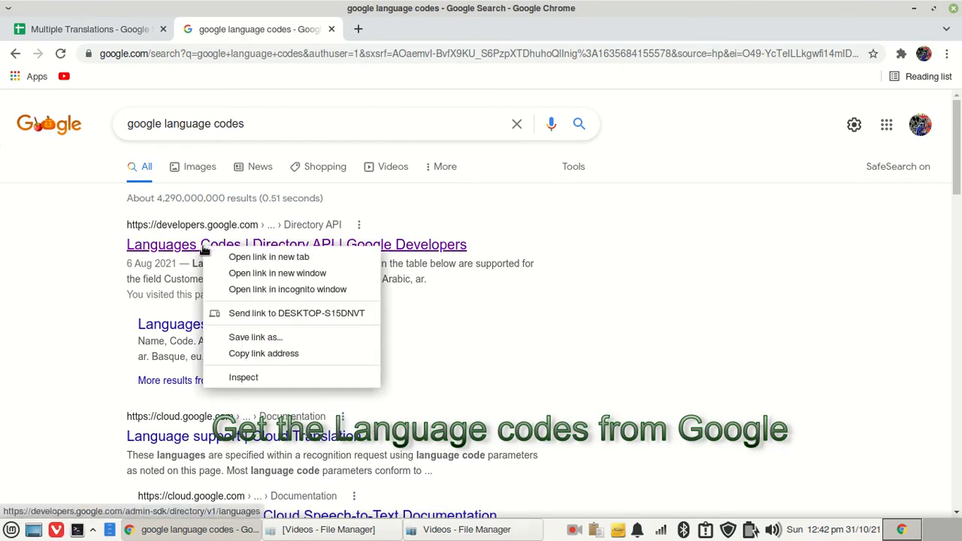
left_click(251, 257)
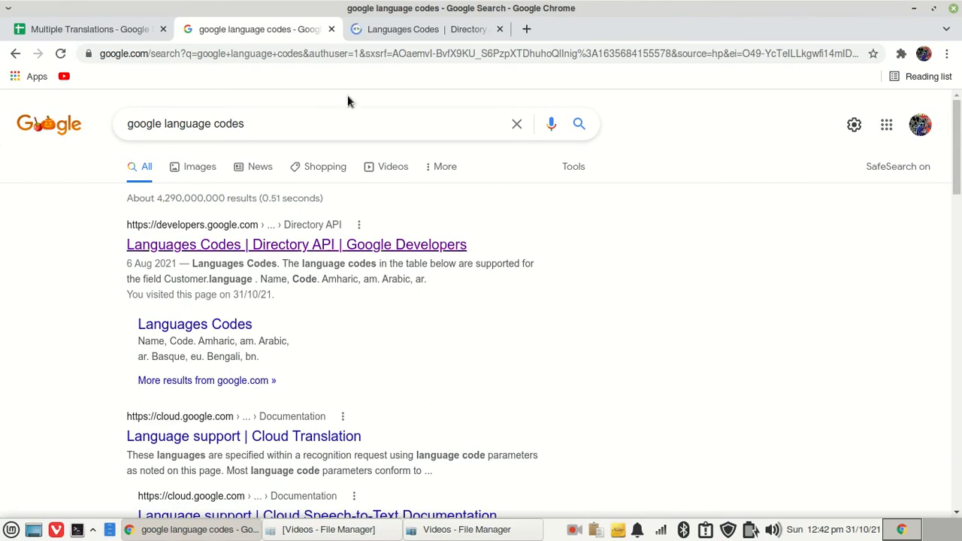
left_click(403, 29)
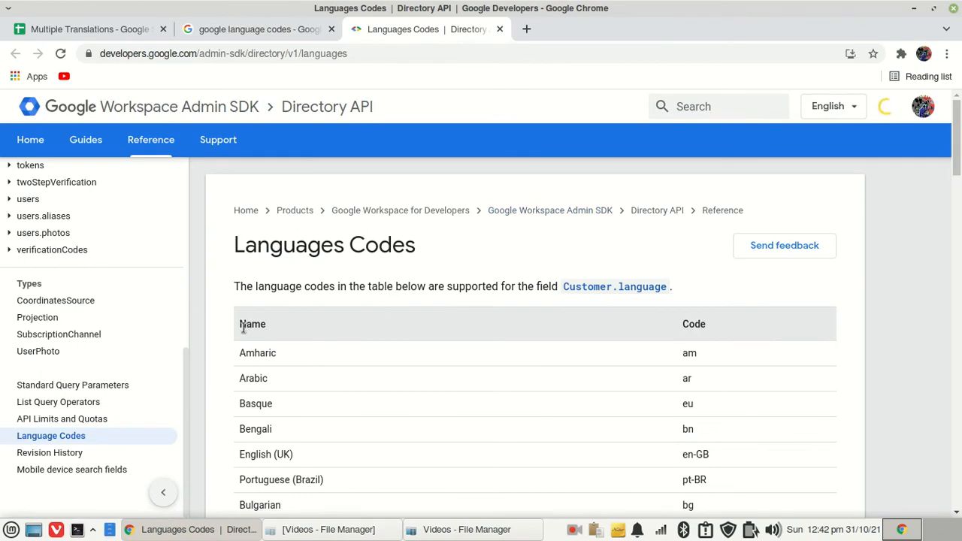
Select the whole language name and code table on the page and copy it
scroll(458, 331, "down", 12)
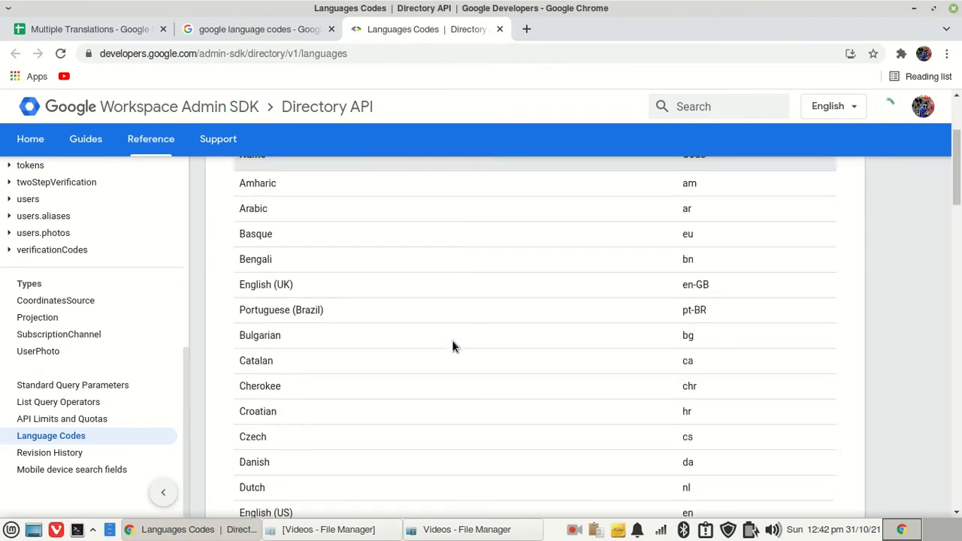
scroll(448, 332, "down", 8)
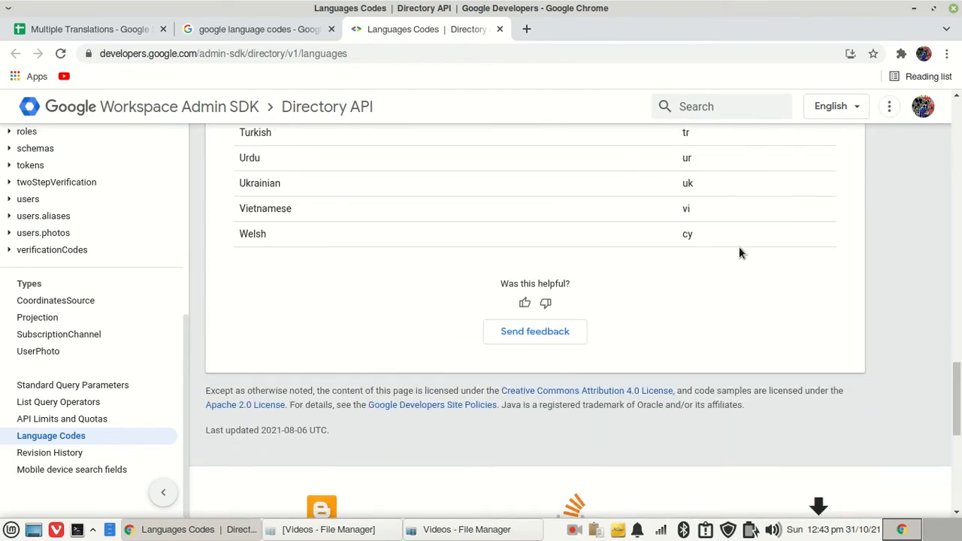
left_click(712, 234, "shift")
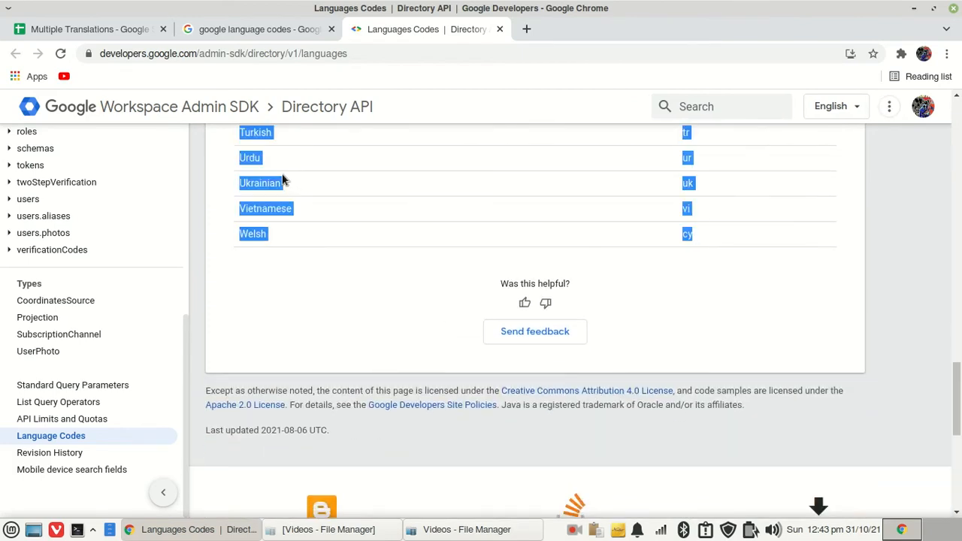
right_click(255, 161)
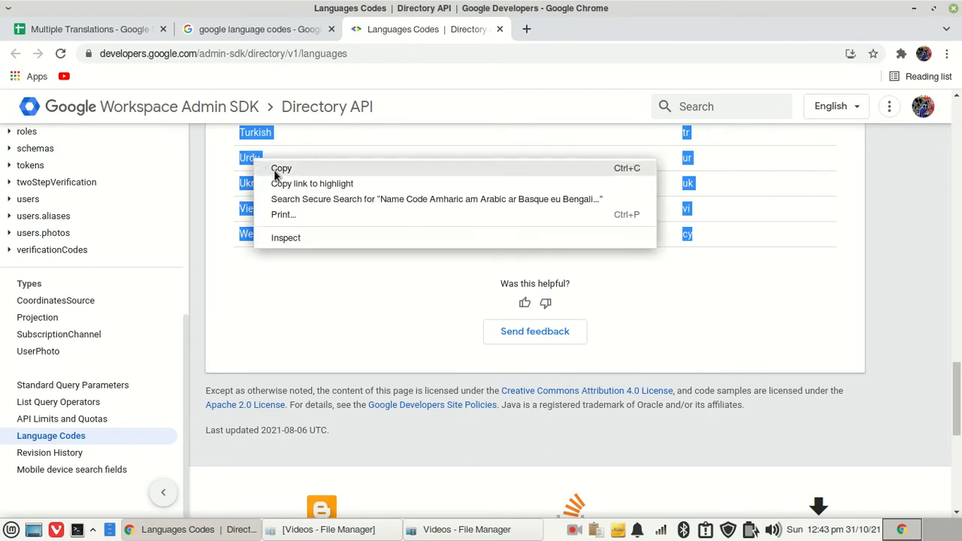
left_click(280, 166)
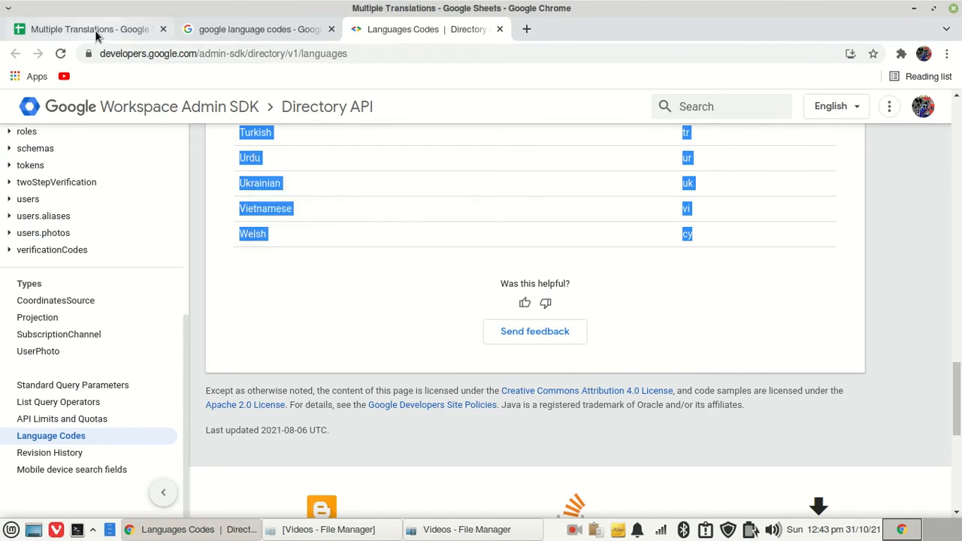
Return to the spreadsheet and paste the copied language table starting at cell E3
left_click(95, 30)
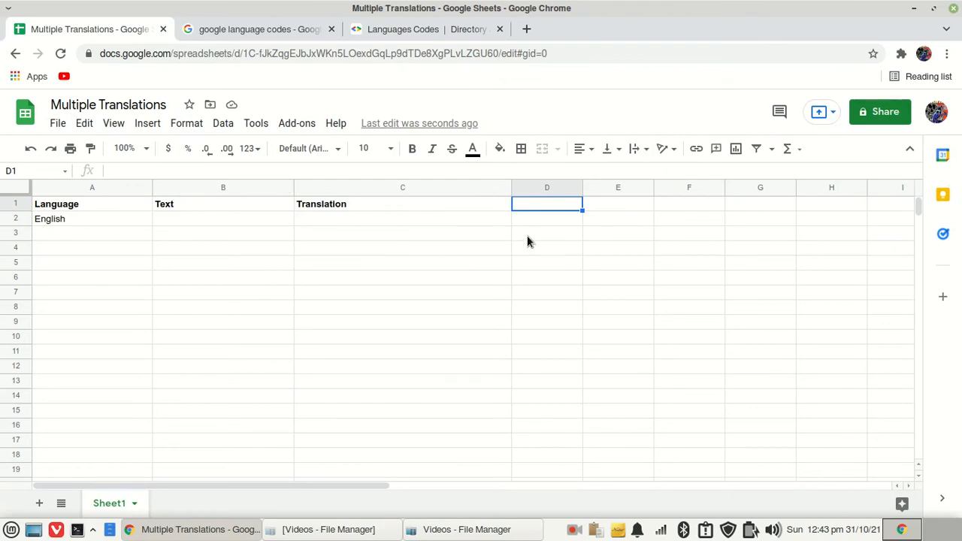
left_click(604, 236)
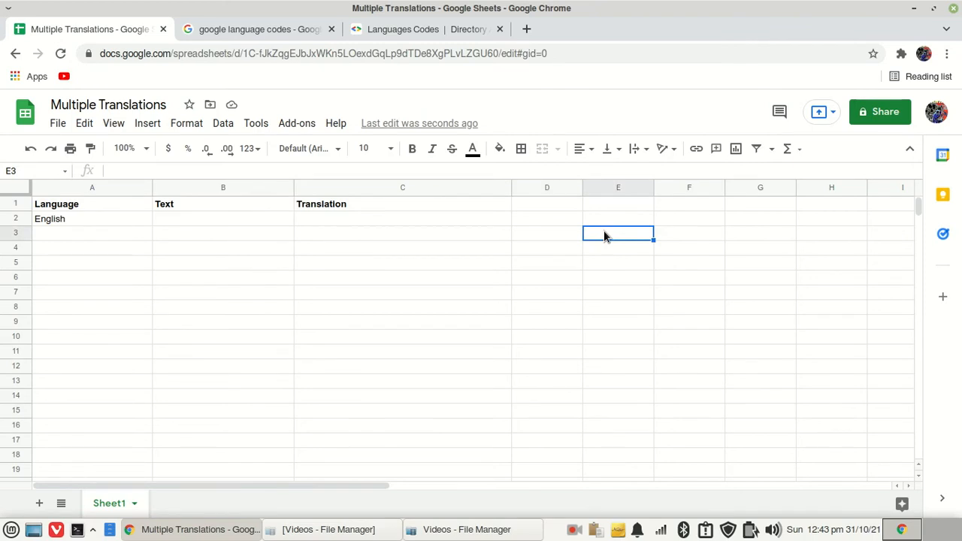
right_click(605, 236)
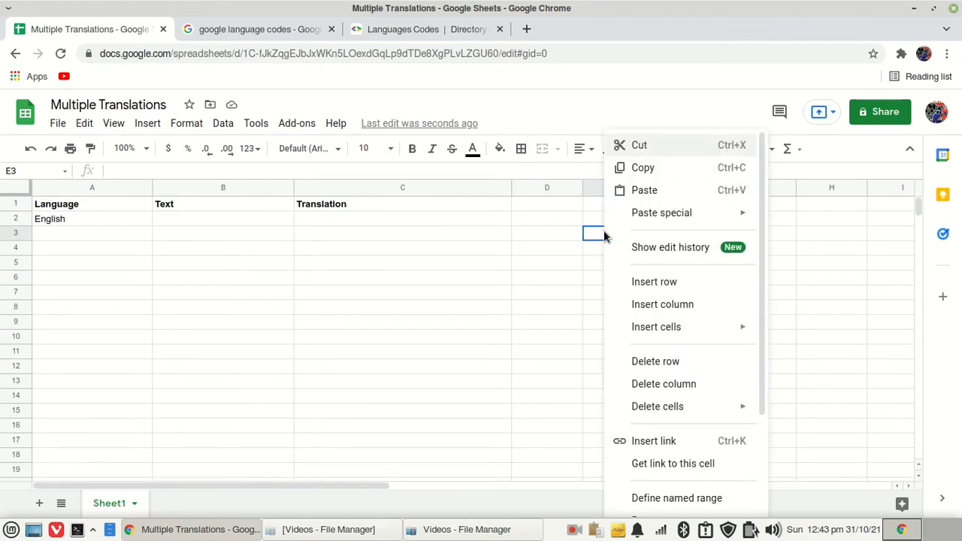
left_click(641, 192)
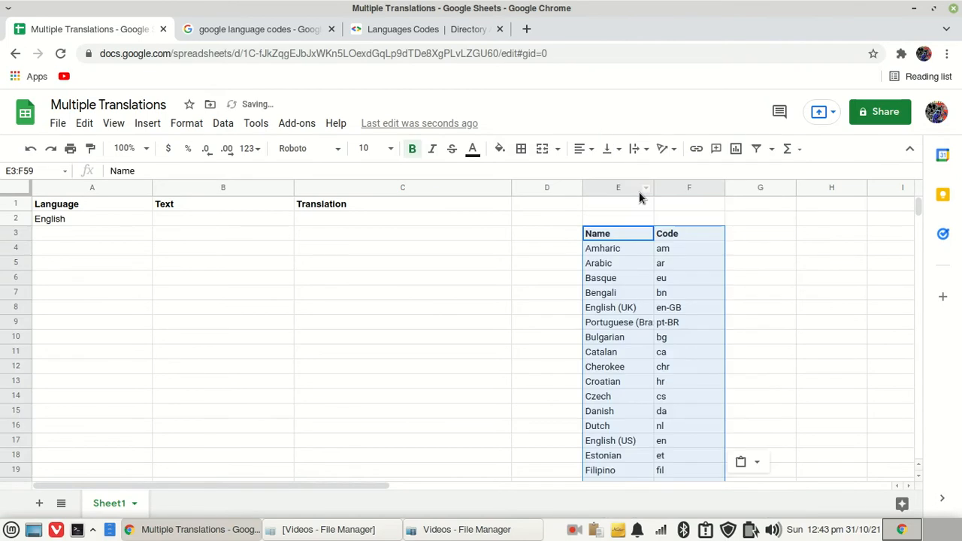
Rename the pasted table's header in E3 to "Language"
left_click(623, 232)
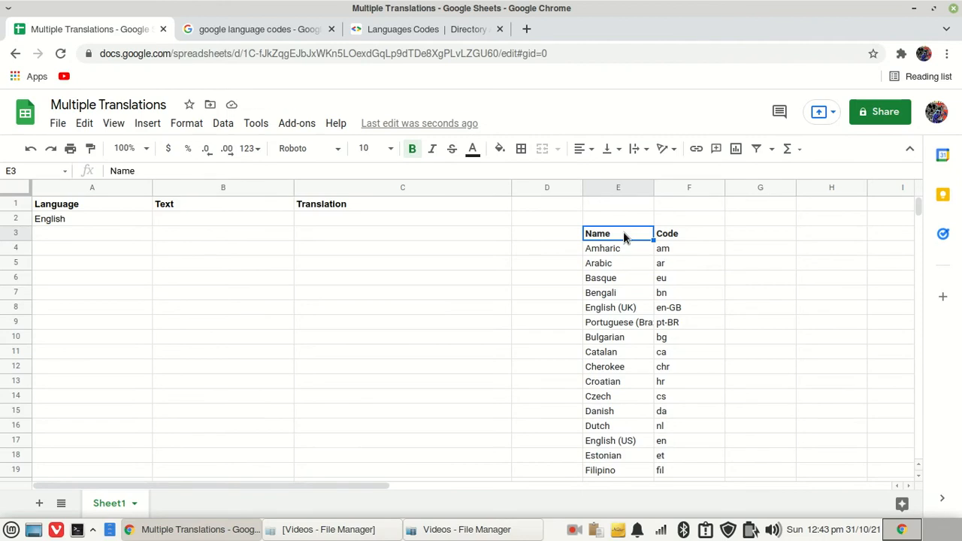
type("Language")
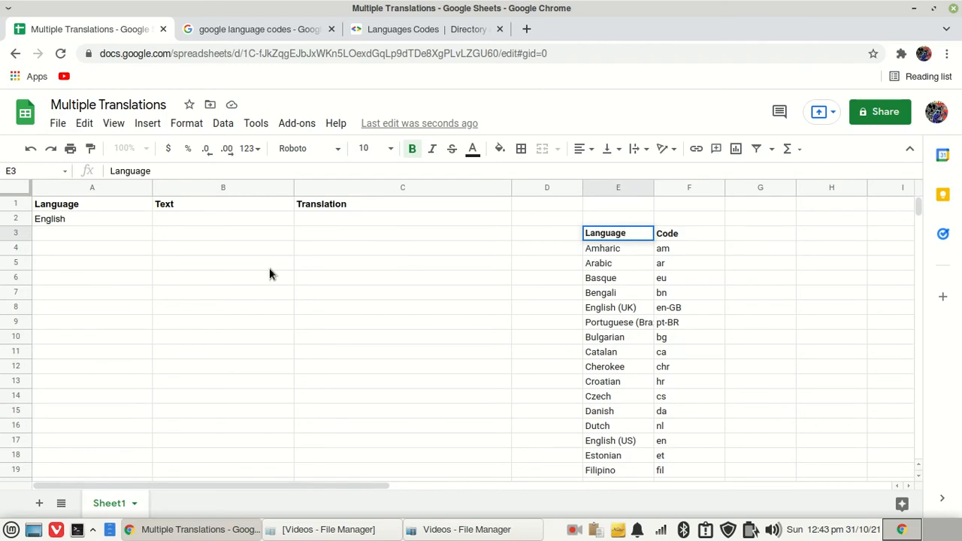
Copy the language names from E4:E59 and paste them into column A starting at A4
left_click(74, 246)
left_click(616, 252)
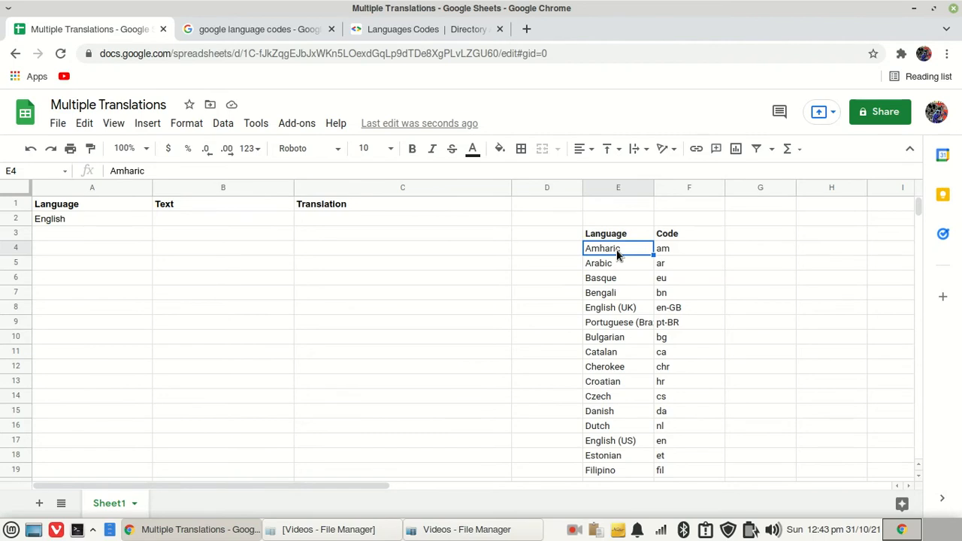
key("ctrl+shift+Down")
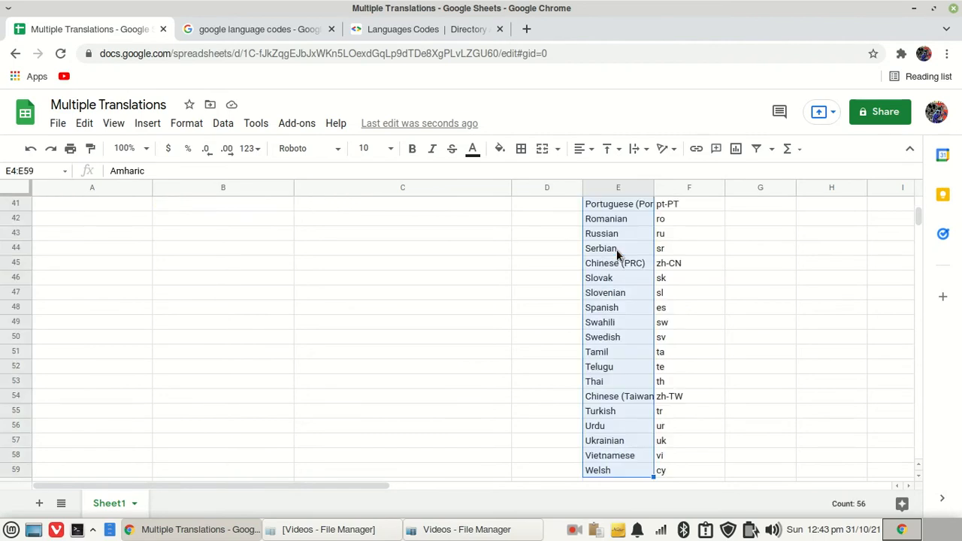
key("ctrl+c")
scroll(919, 230, "down", 1)
scroll(919, 230, "down", 3)
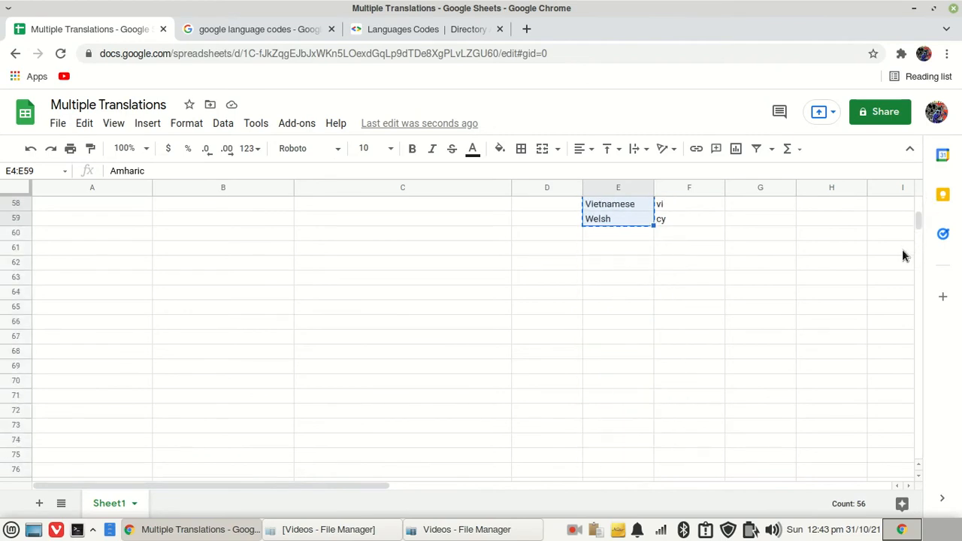
scroll(901, 253, "up", 6)
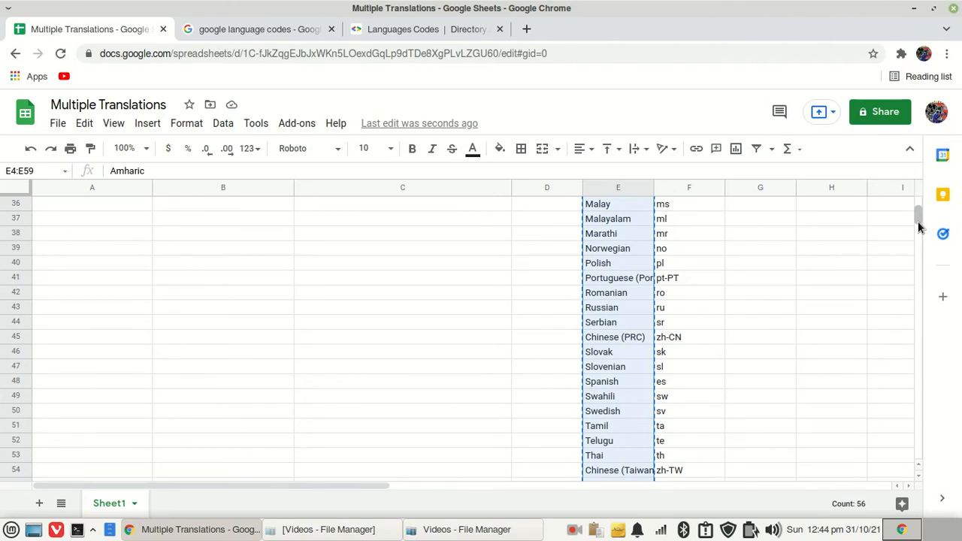
key("Page_Up")
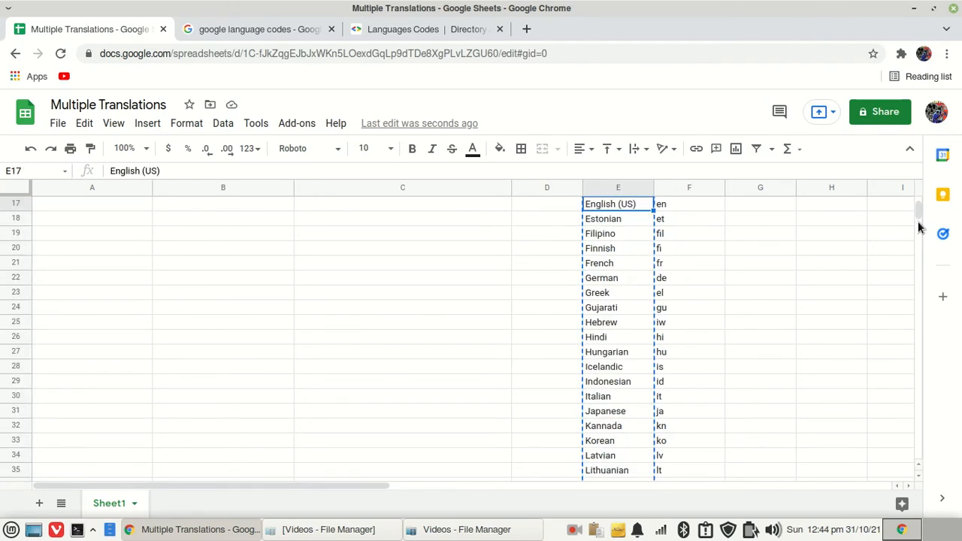
key("Page_Up")
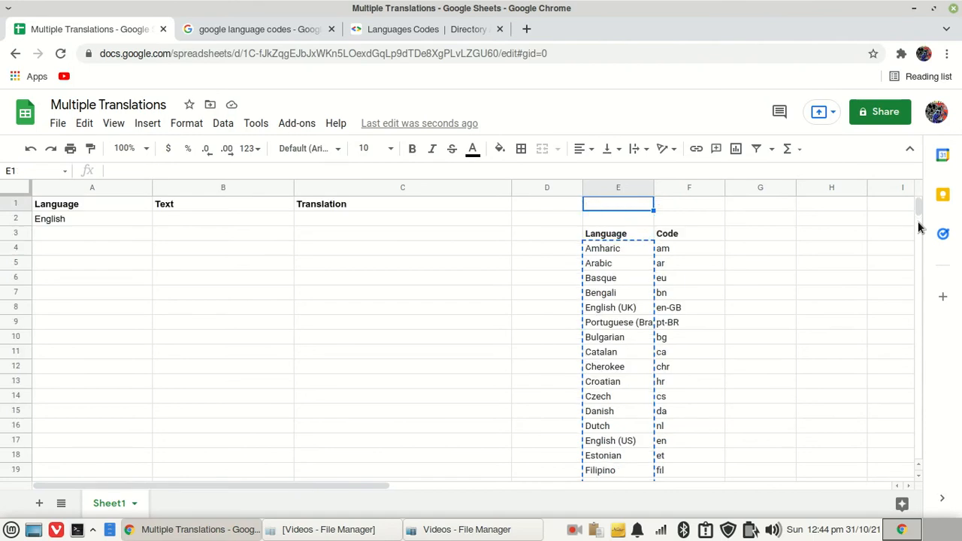
left_click(43, 248)
right_click(43, 248)
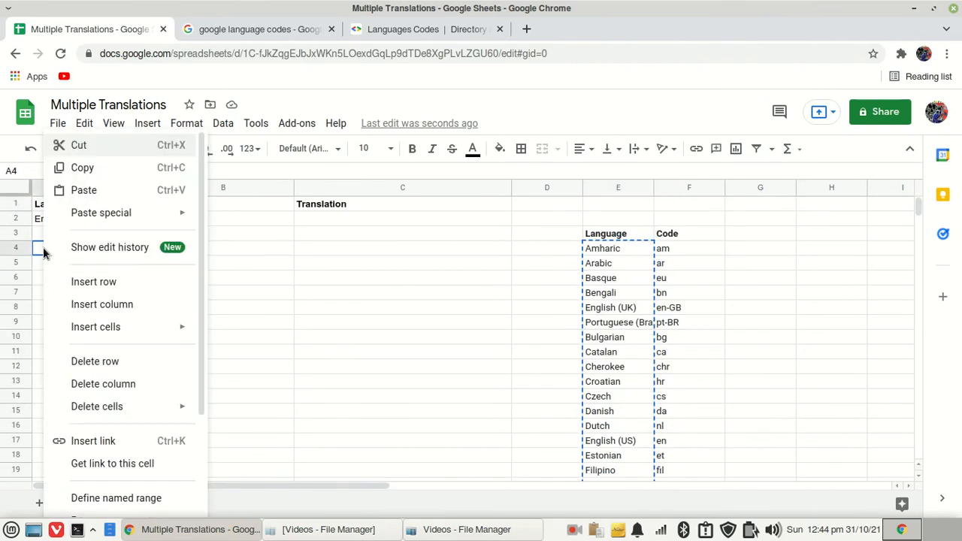
left_click(79, 197)
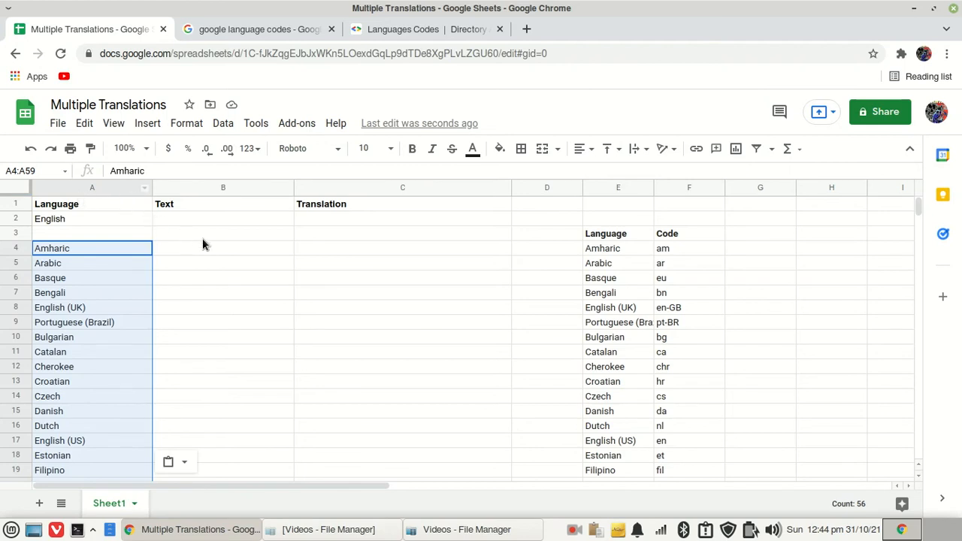
Enter "I will now translate into many languages" in B2 and widen column B to fit it
left_click(181, 219)
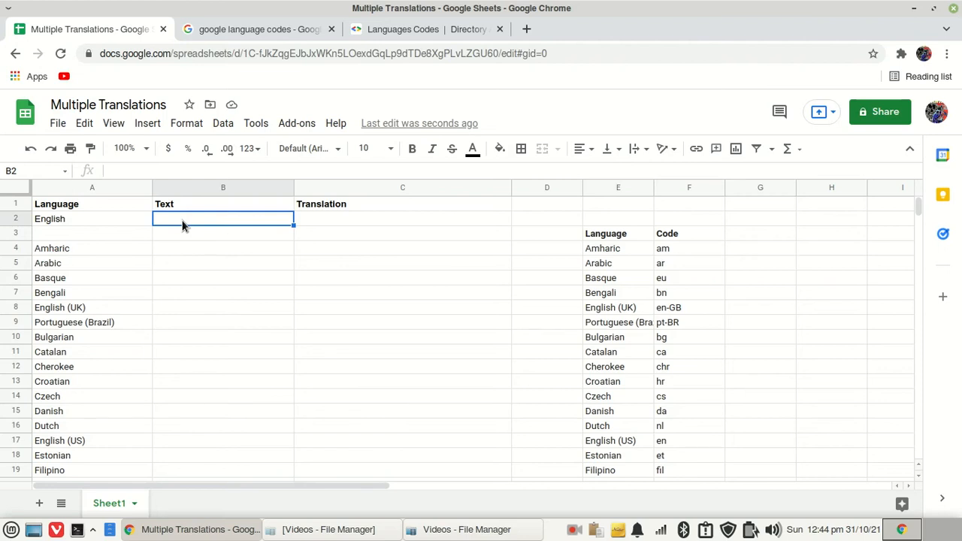
type("I")
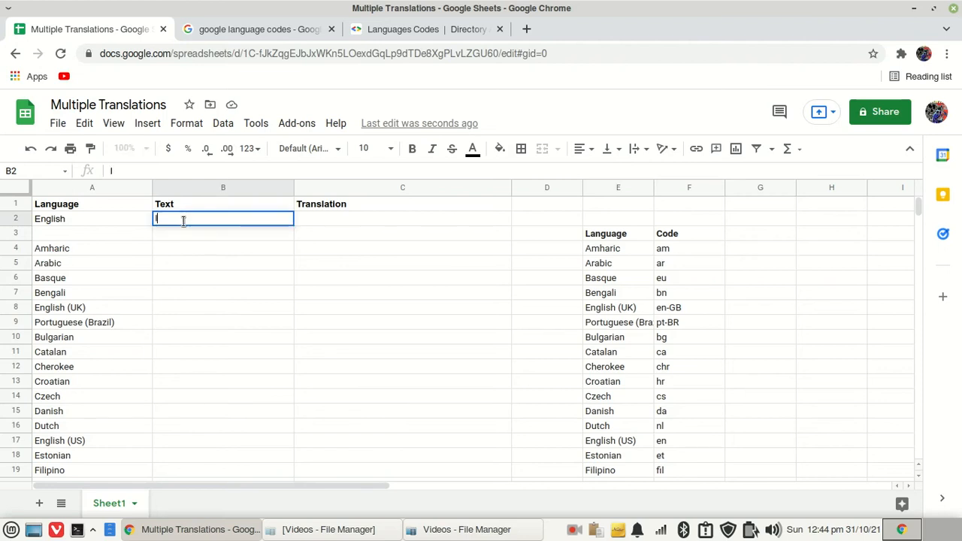
type(" will now tra")
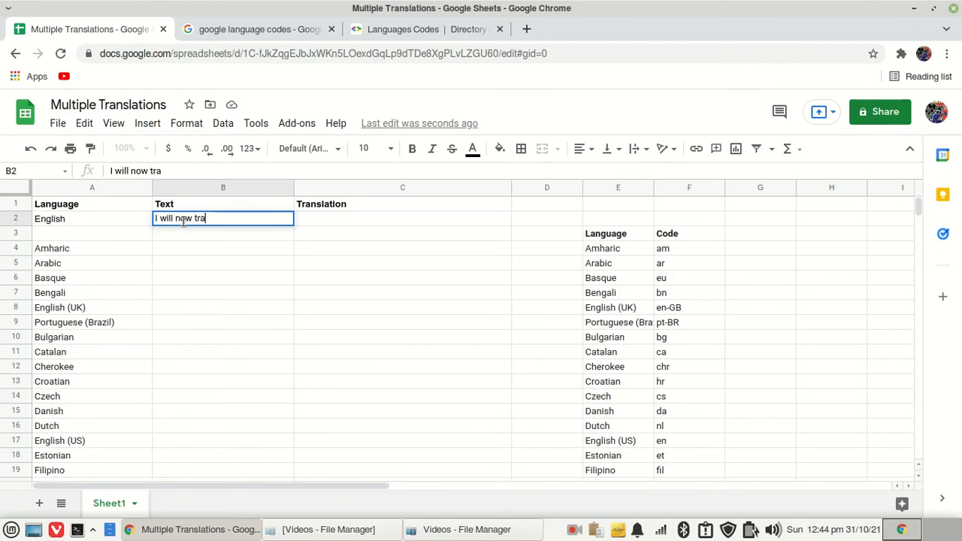
type("nslate int")
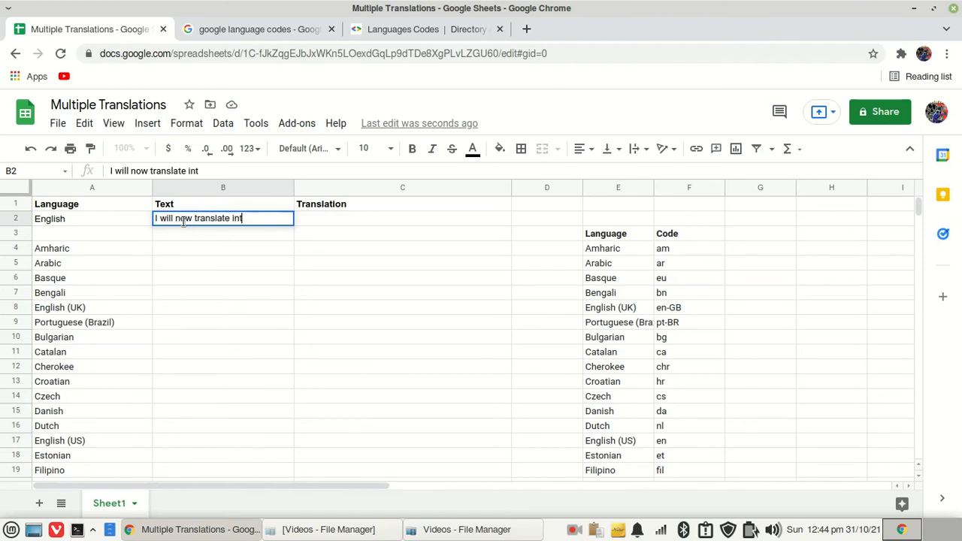
type("o many la")
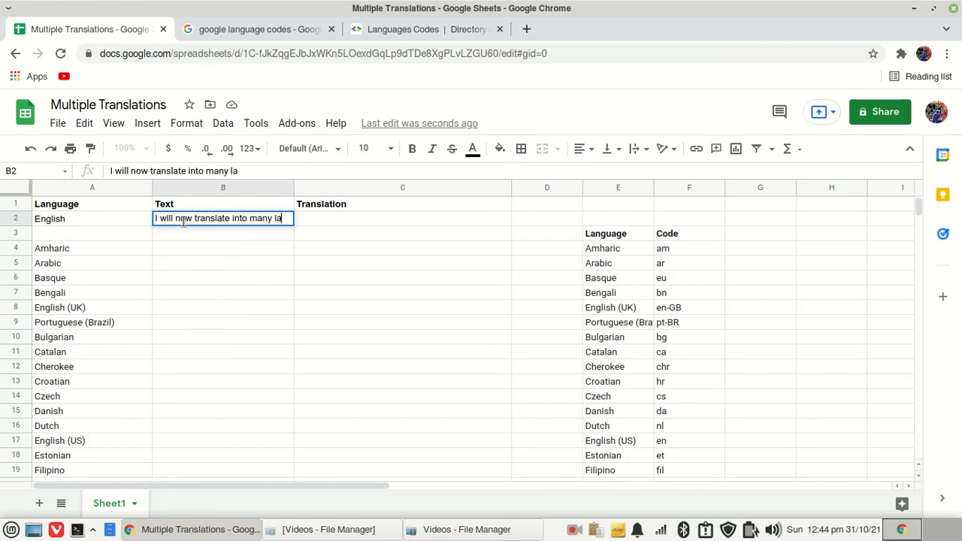
type("nguages")
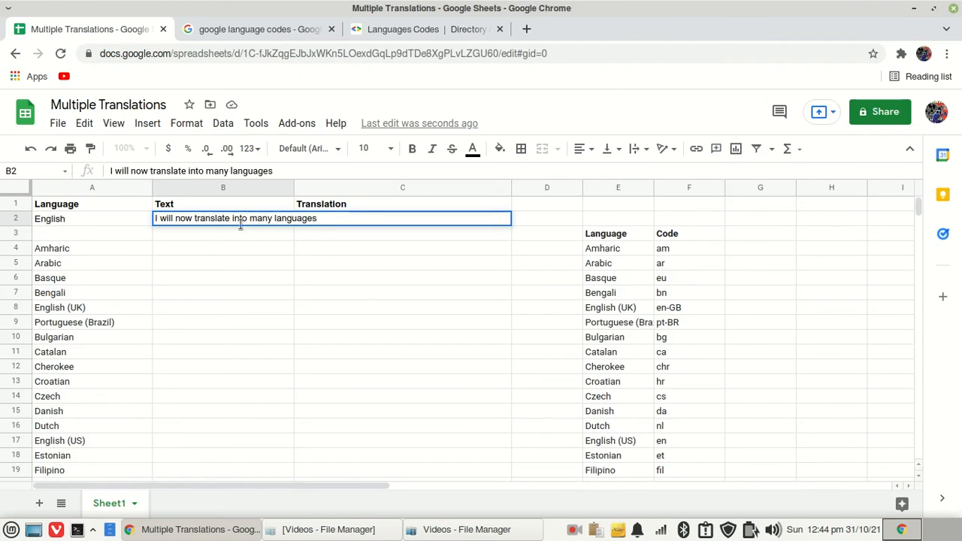
left_click(264, 249)
left_click_drag(293, 187, 339, 187)
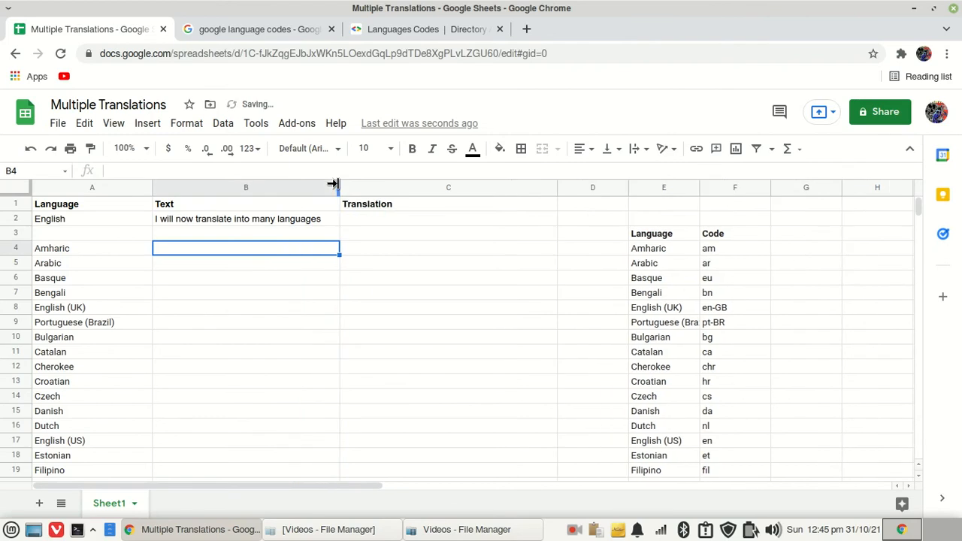
Start a GOOGLETRANSLATE formula in C4 using the absolute reference $B$2 as the text argument
left_click(356, 251)
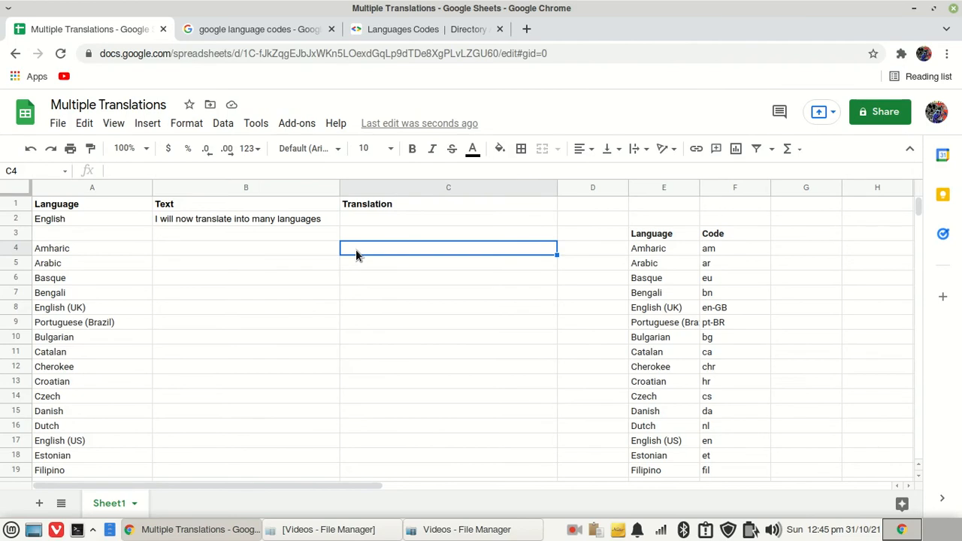
type("=")
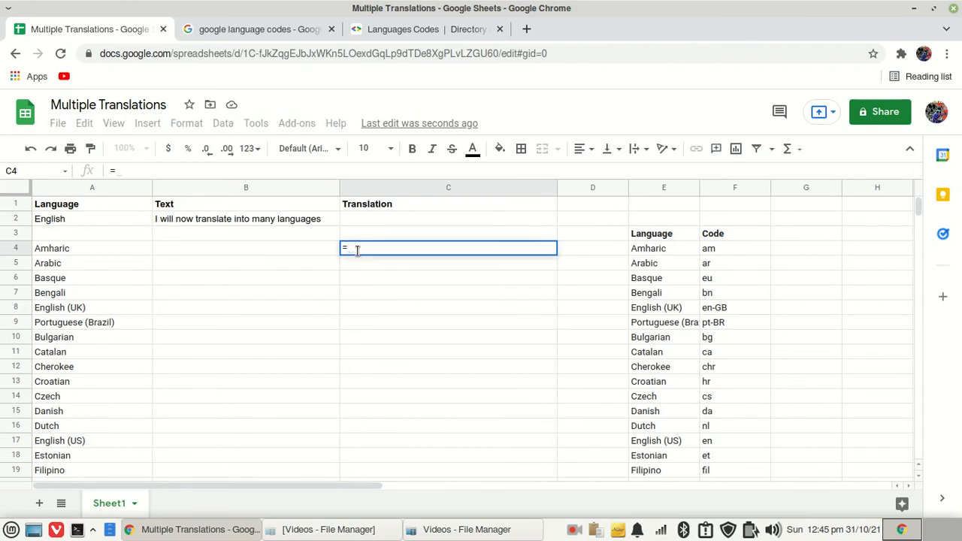
type("goo")
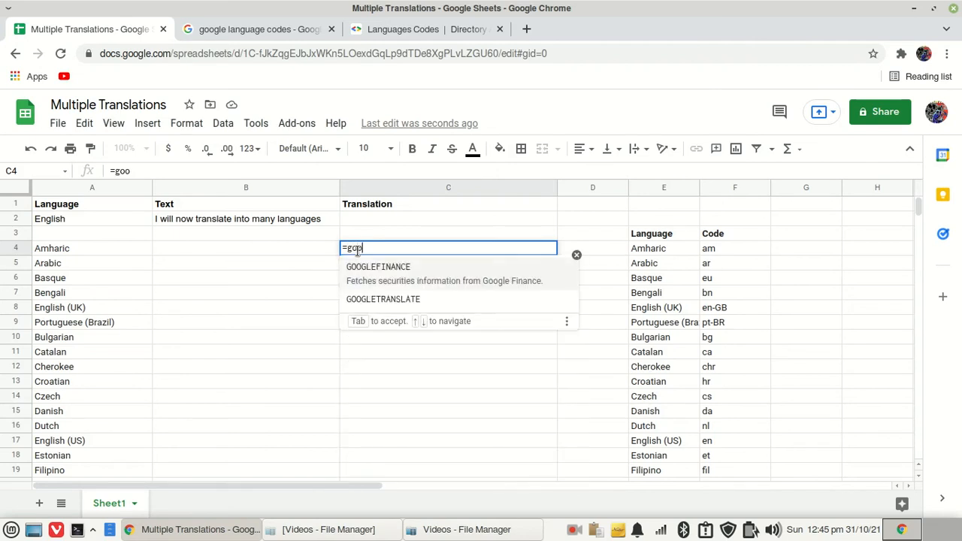
type("gletr")
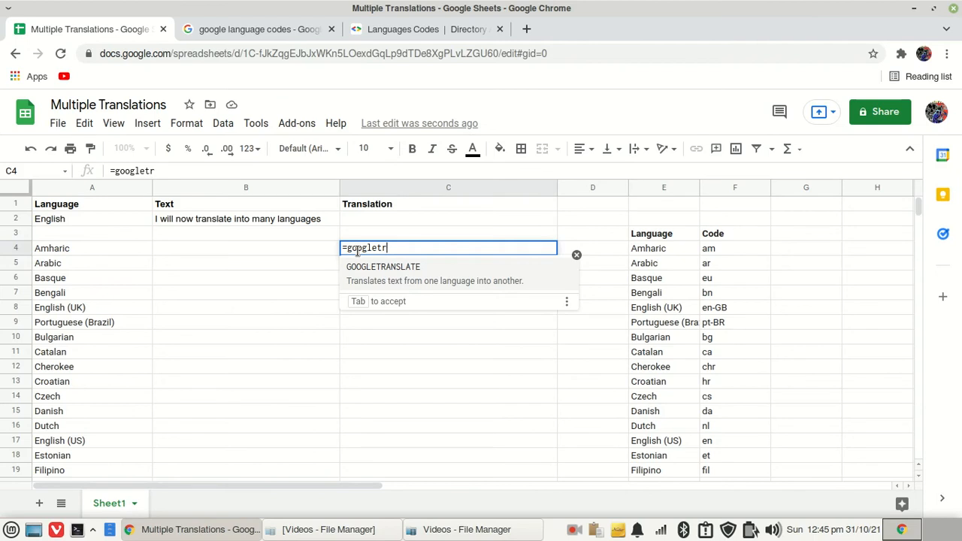
key("Tab")
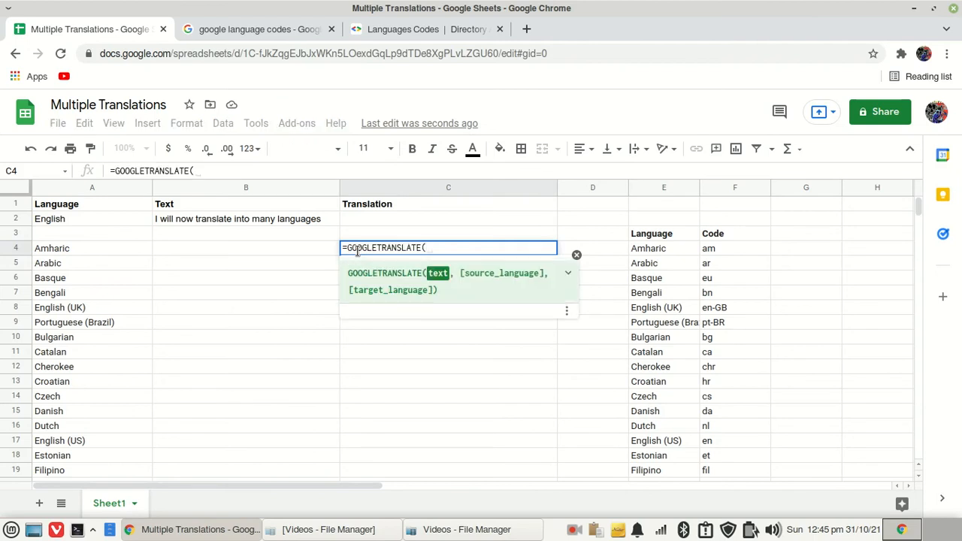
left_click(574, 530)
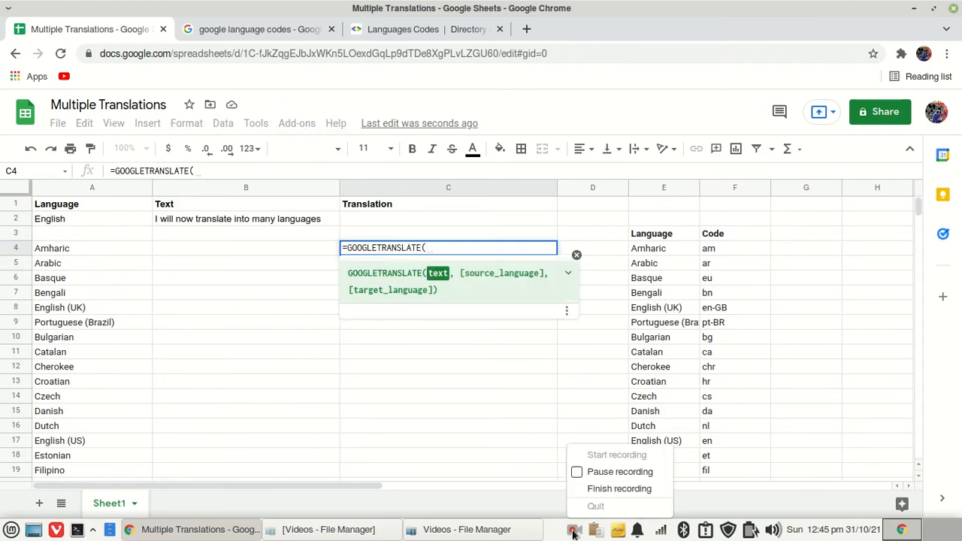
left_click(608, 474)
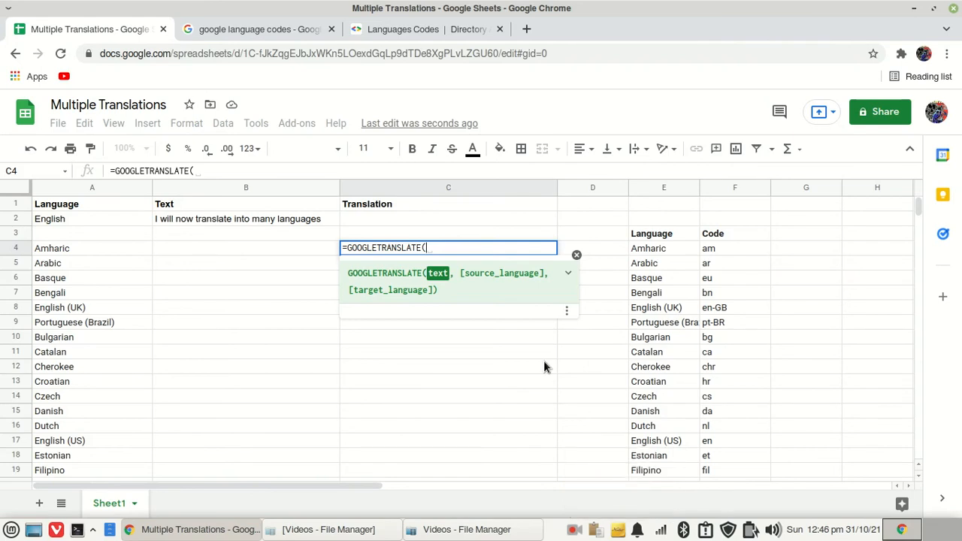
left_click(246, 219)
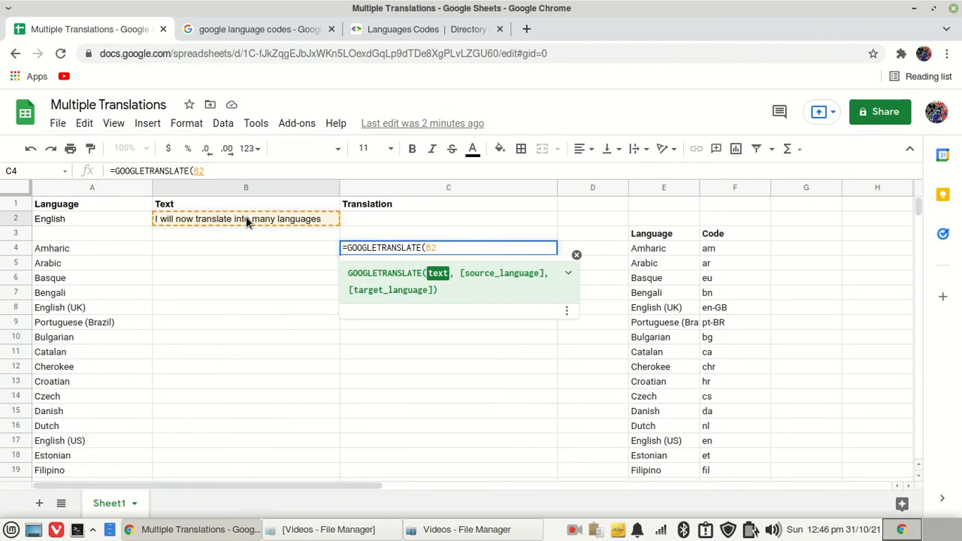
key("F4")
type(",")
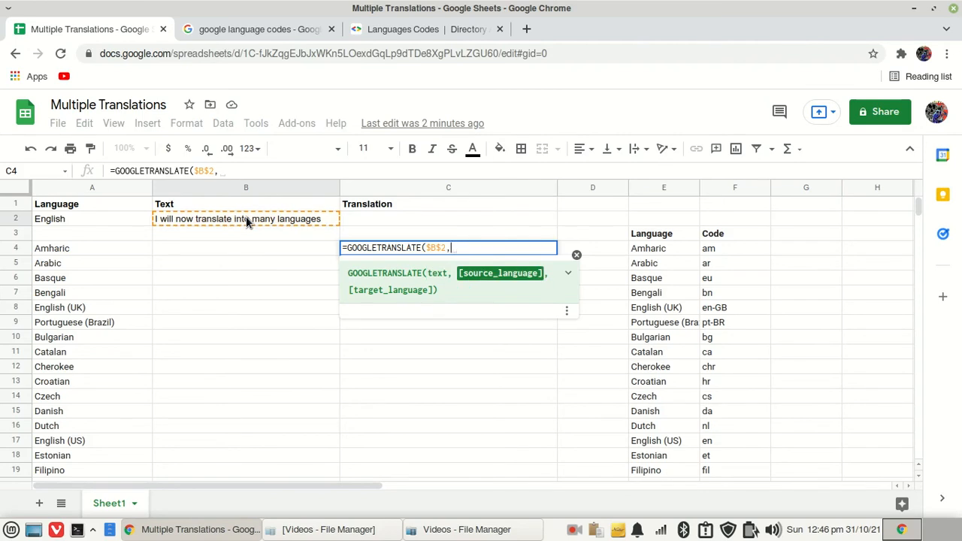
type("look")
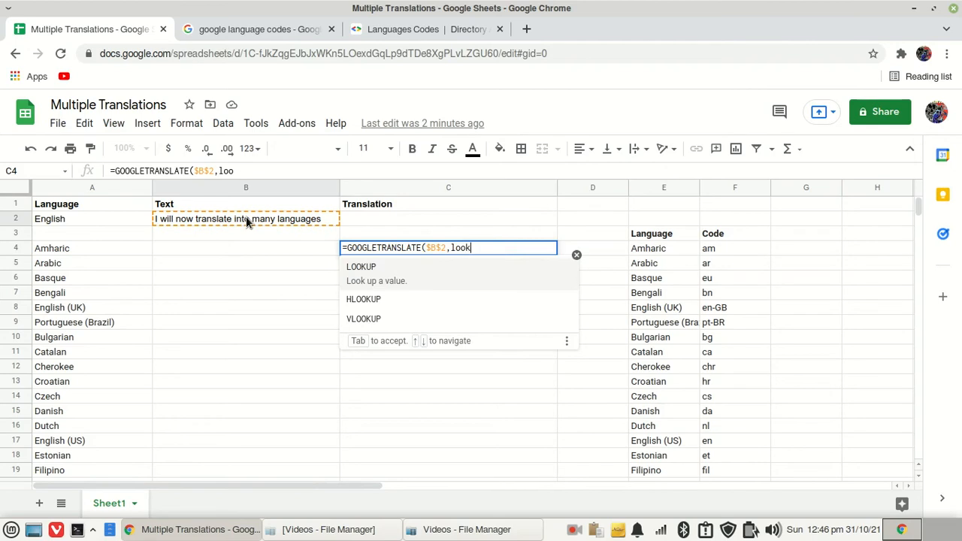
type("up(")
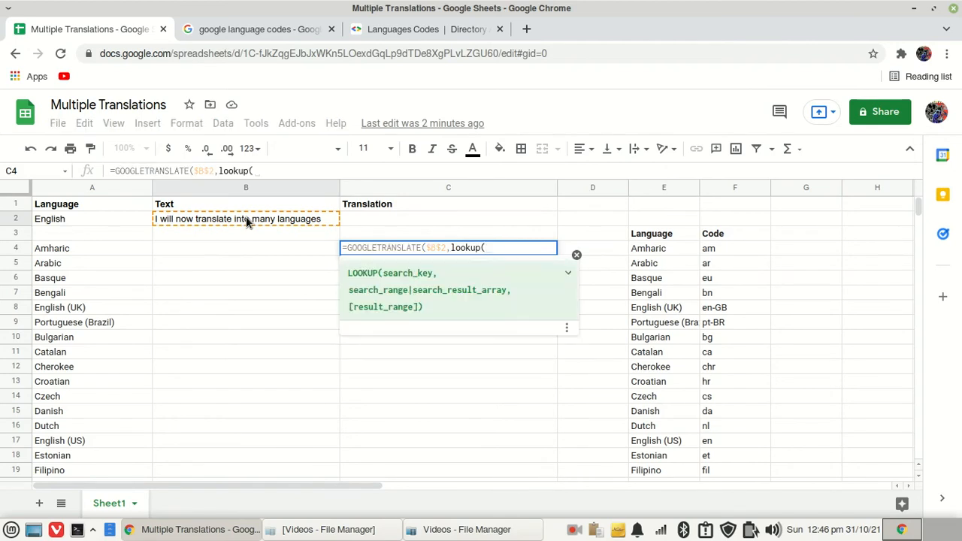
Add a LOOKUP for the source language with $A$2 as the absolute search key
left_click(59, 220)
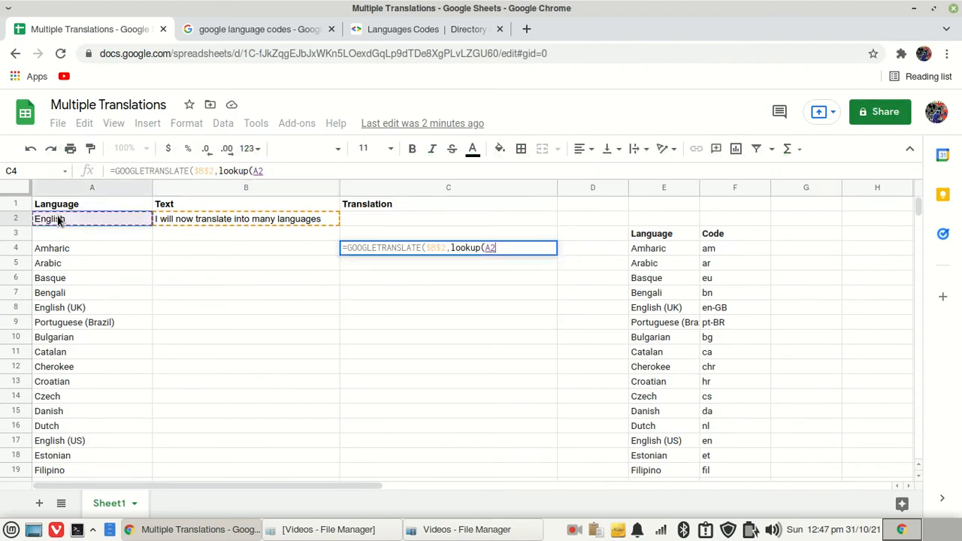
key("F4")
type(",")
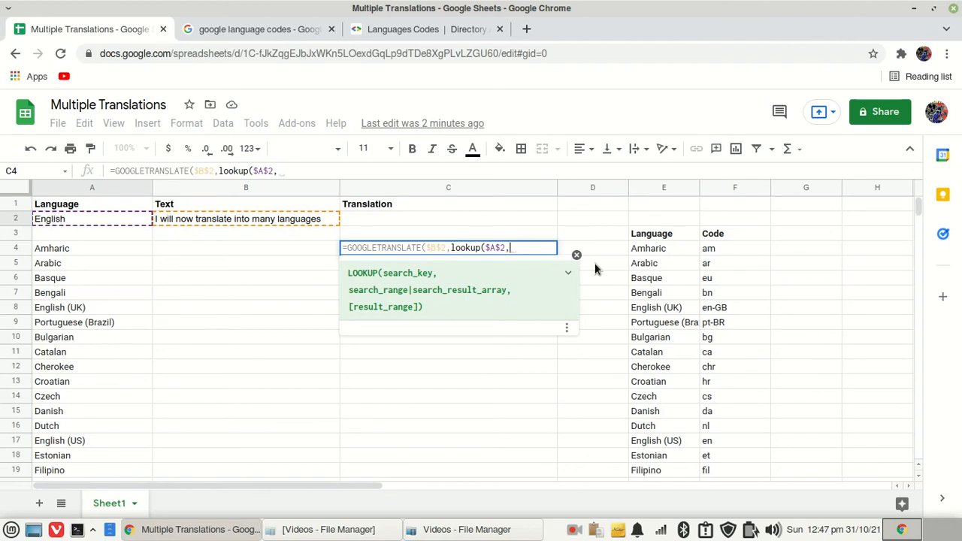
Complete the source-language LOOKUP with search range $E$4:$E$59 and result range $F$4:$F$59, closing its bracket
left_click(641, 253)
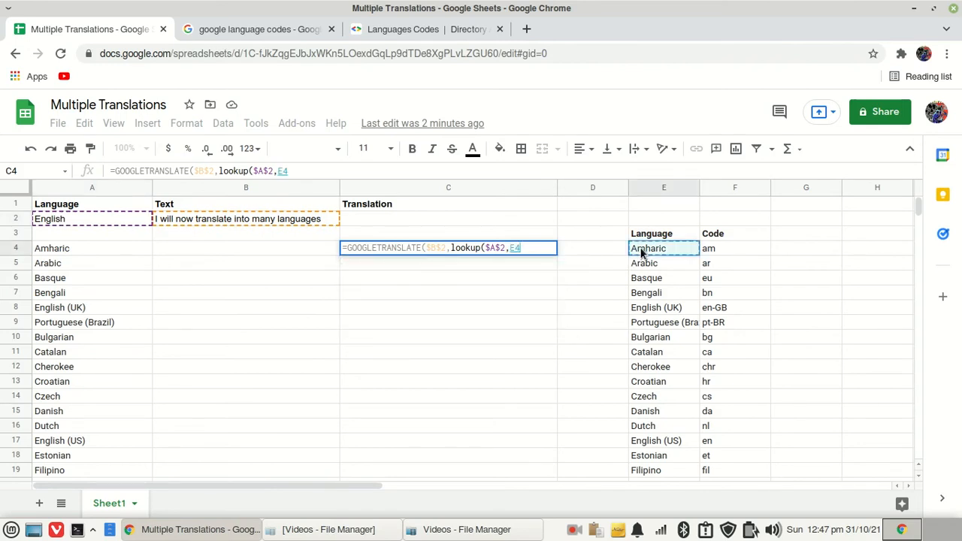
key("ctrl+shift+Down")
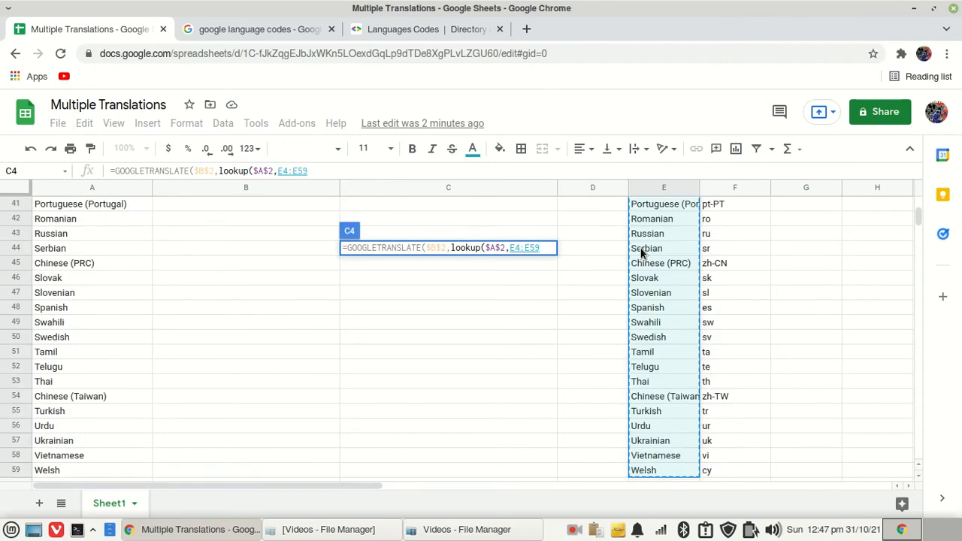
key("F4")
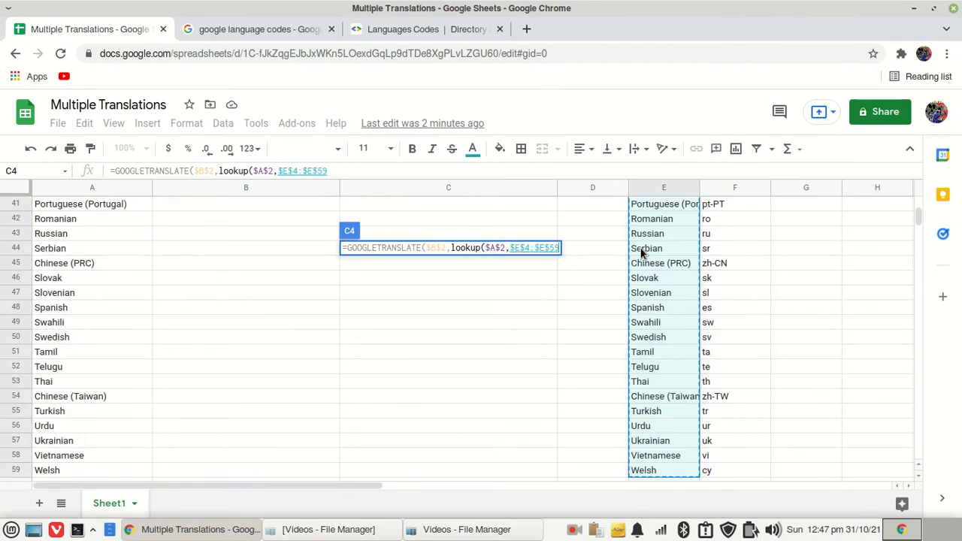
type(",")
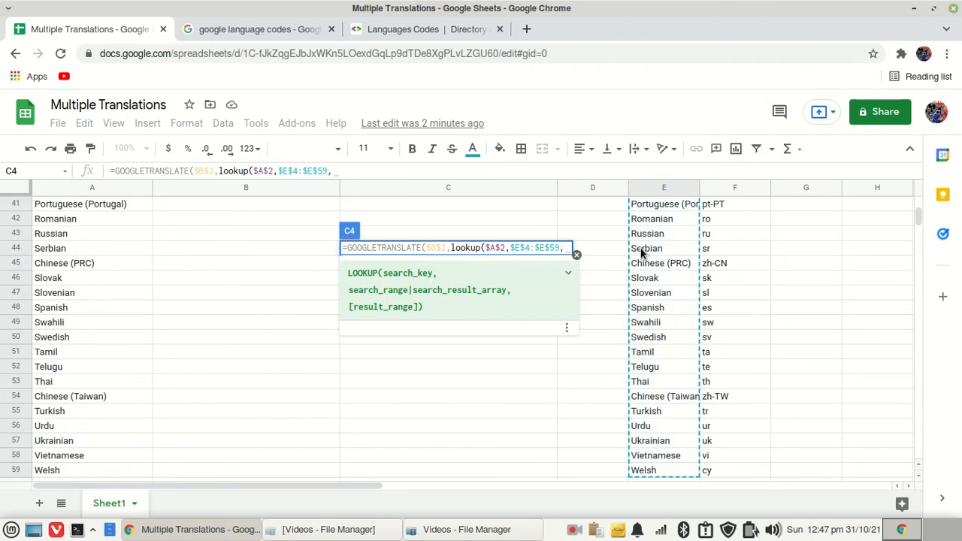
left_click(732, 474)
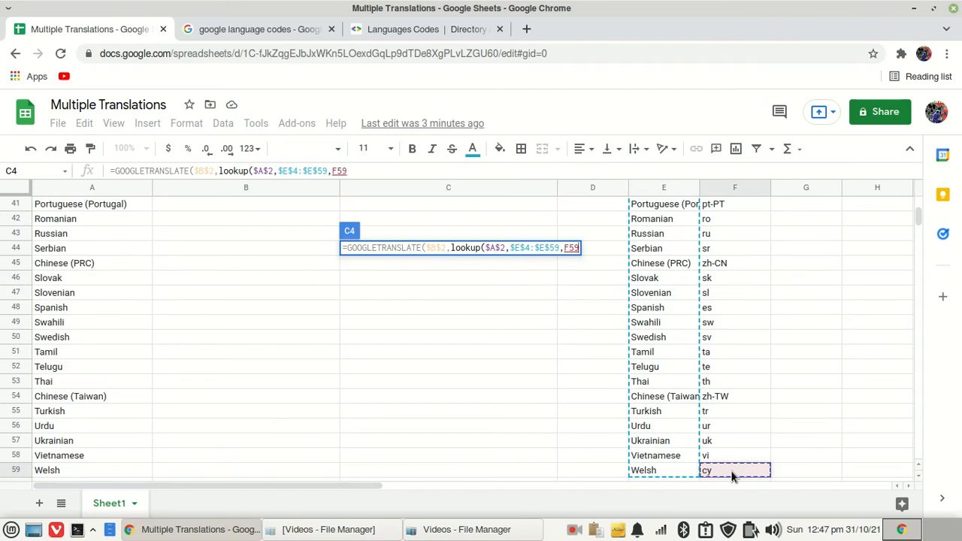
key("ctrl+shift+Up")
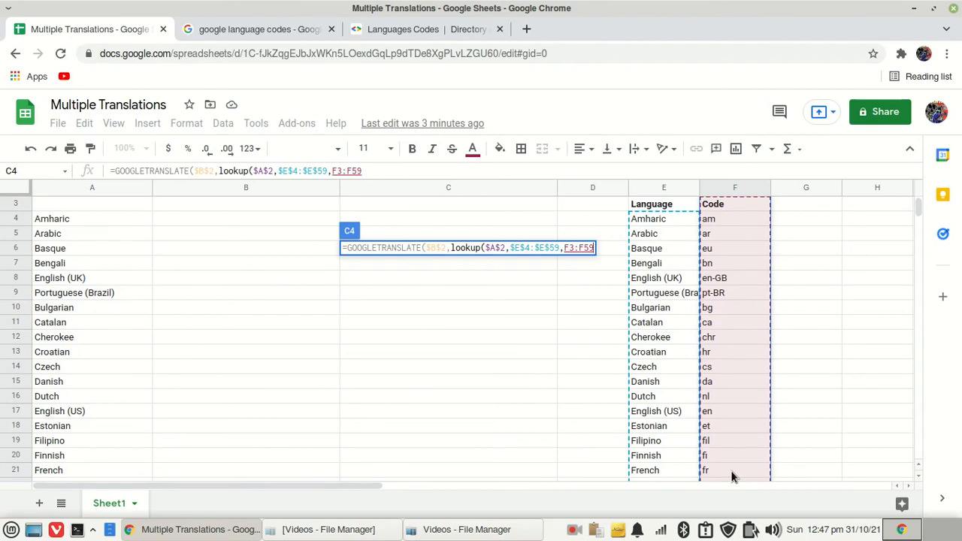
left_click(723, 215, "shift")
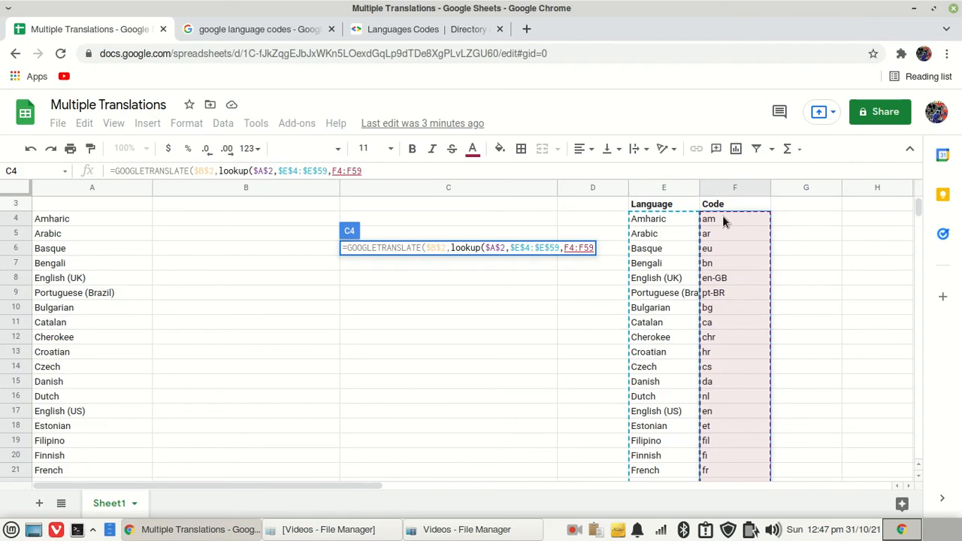
key("F4")
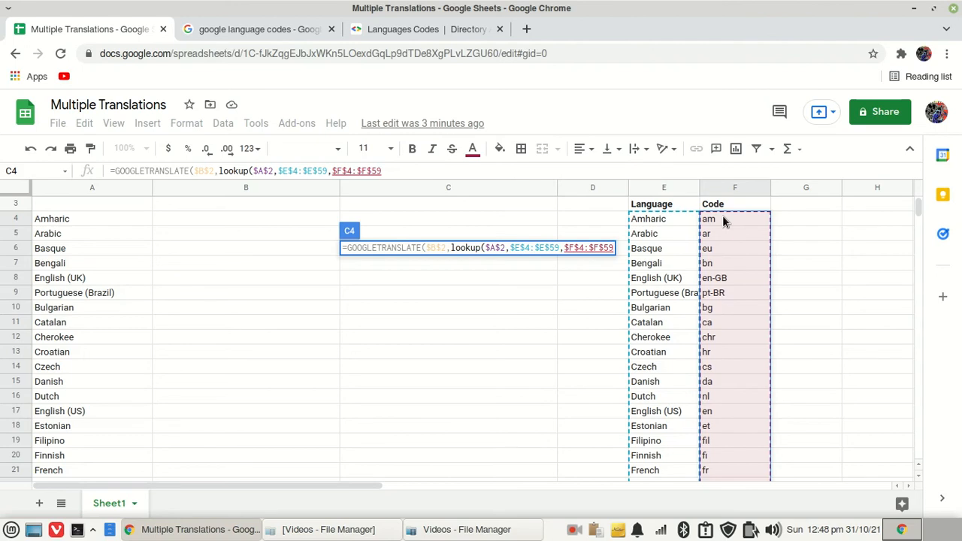
type(")")
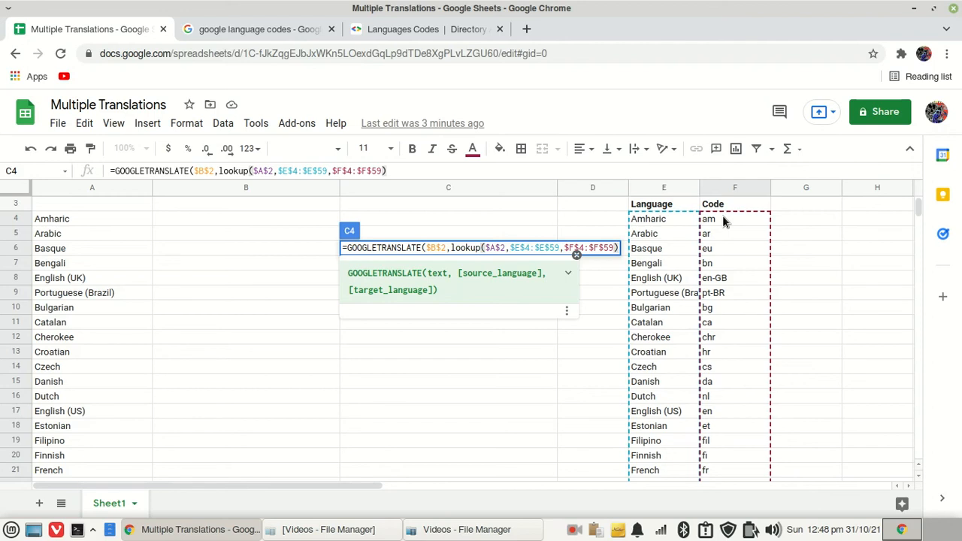
Add a second LOOKUP for the target language with A4 as search key and $E$4:$E$59 as search range
type(",lookup")
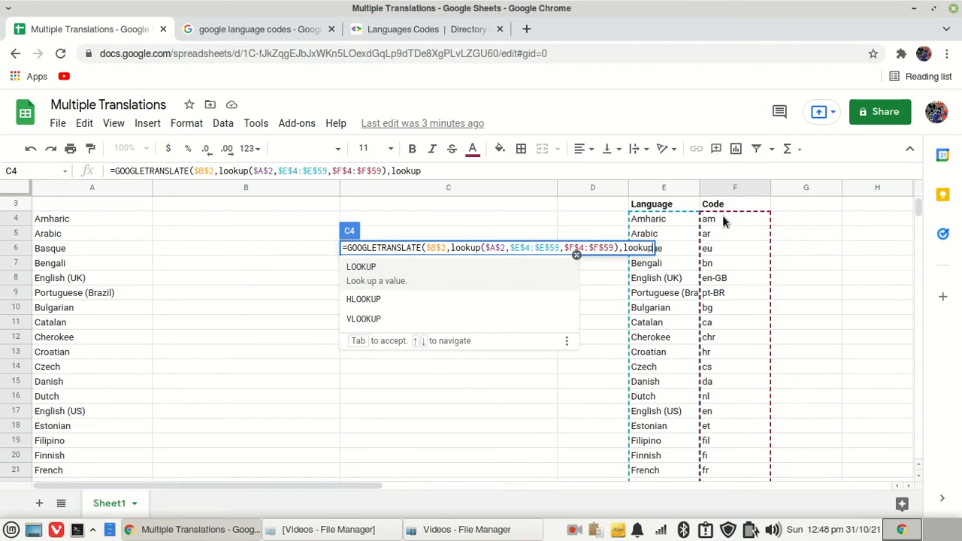
type("(")
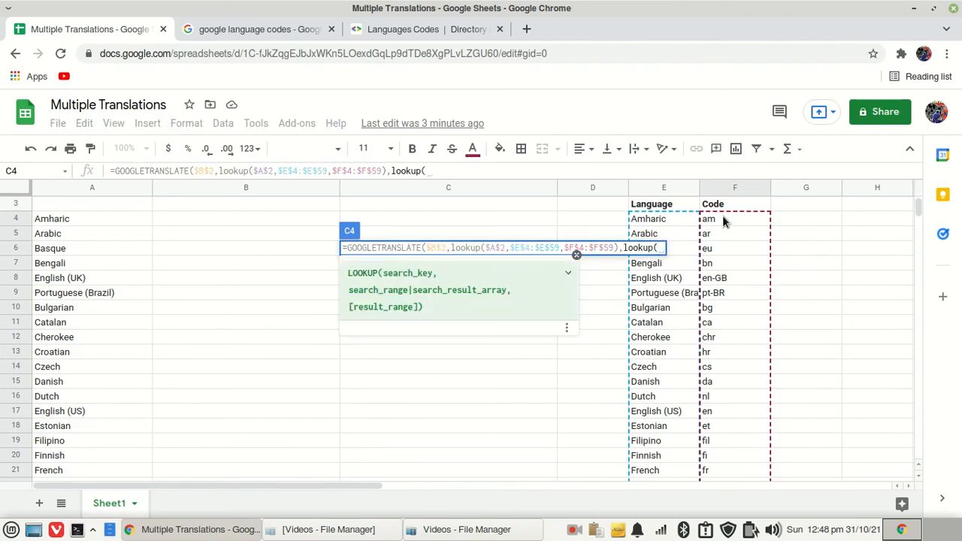
left_click(63, 221)
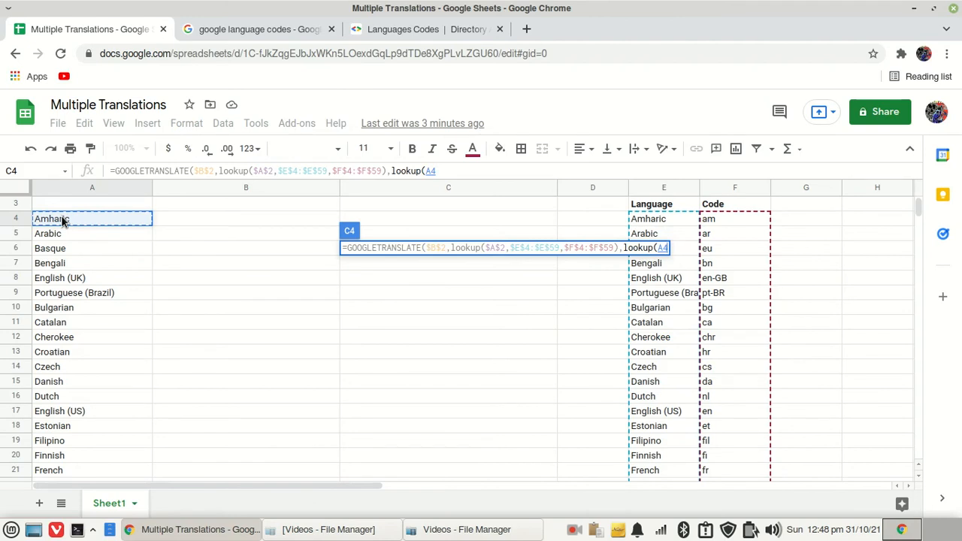
type(",")
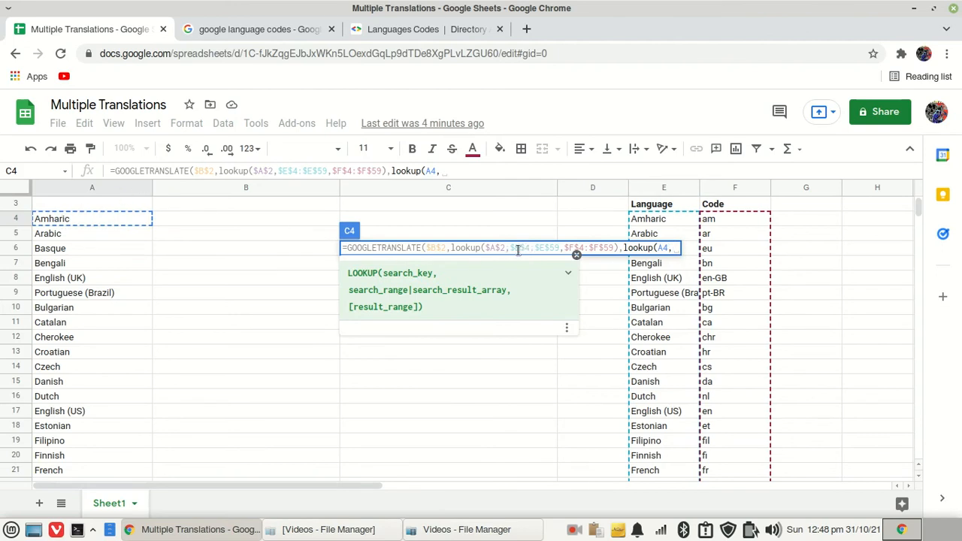
left_click_drag(514, 250, 561, 249)
right_click(545, 248)
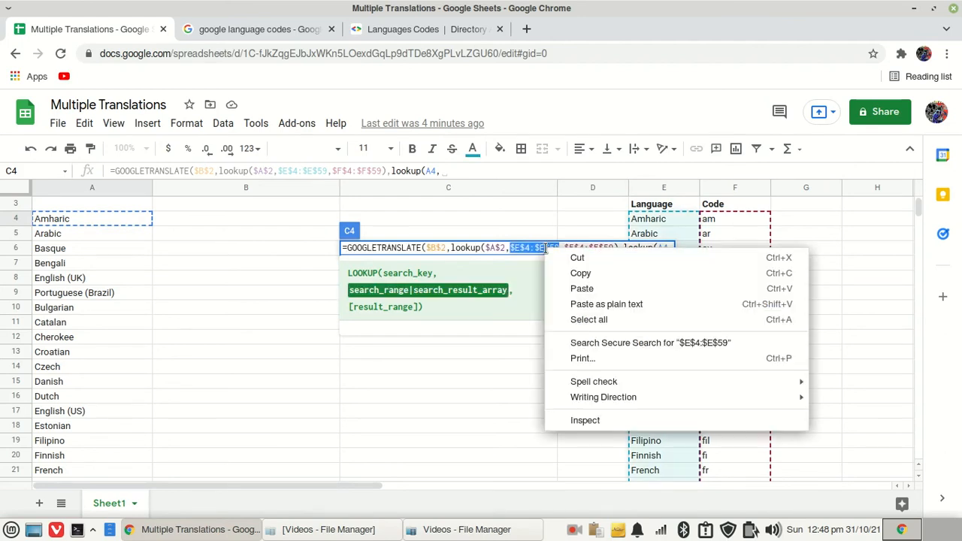
left_click(581, 273)
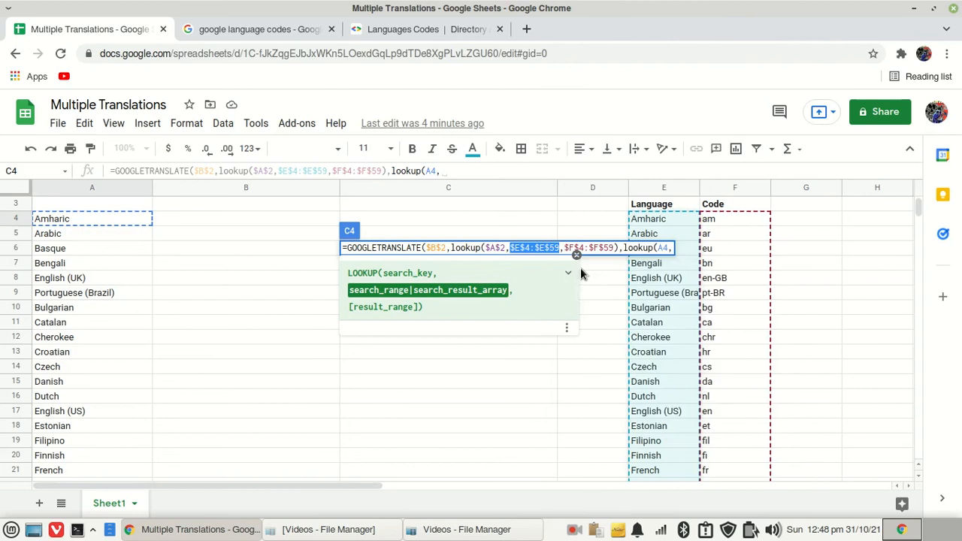
left_click(671, 248)
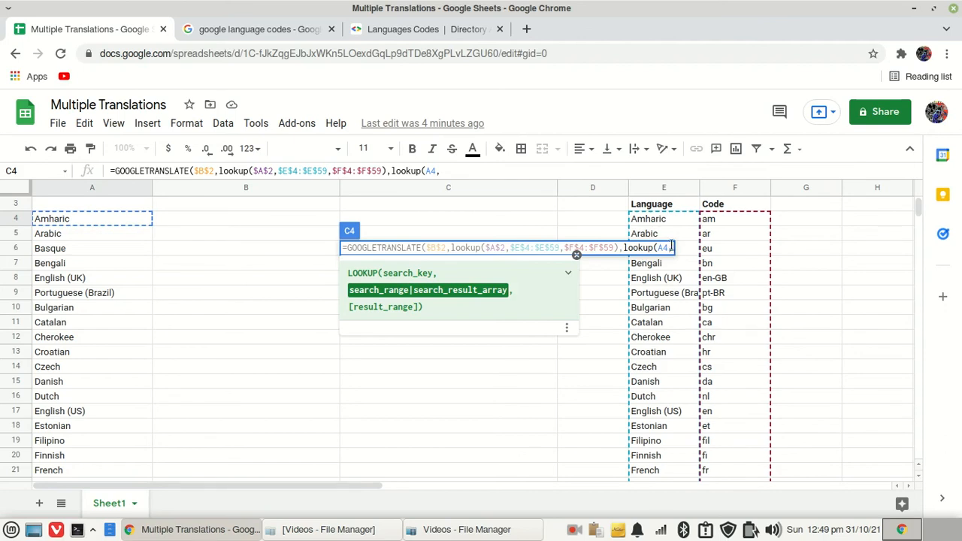
right_click(672, 248)
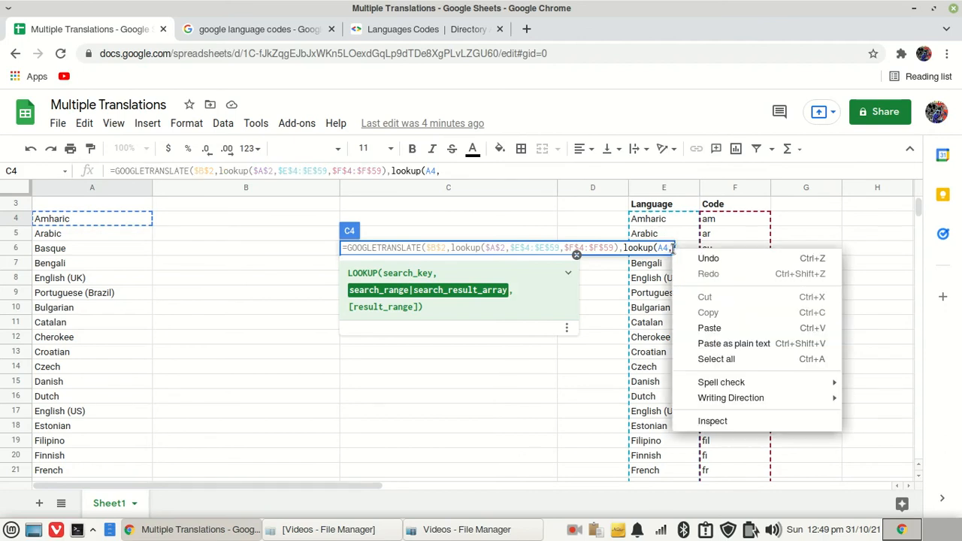
left_click(709, 328)
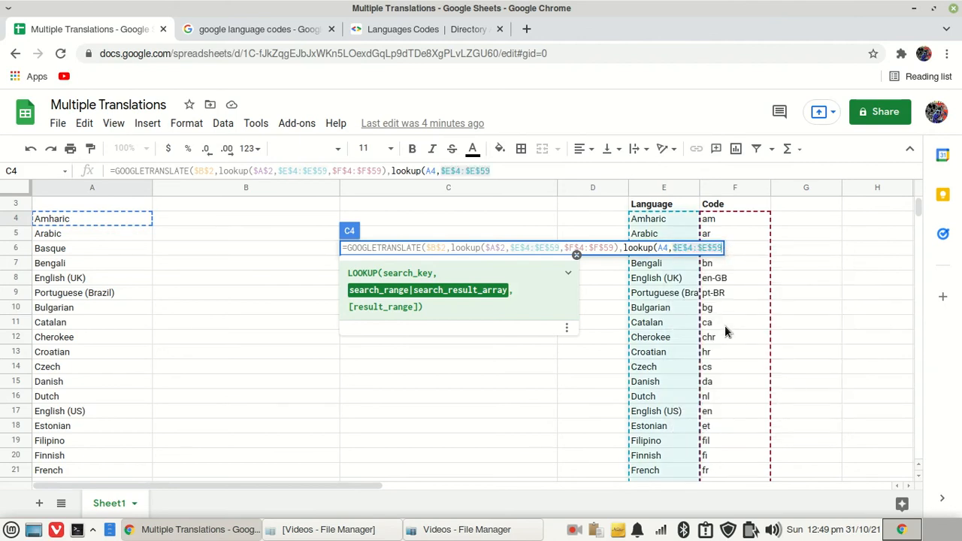
type(",")
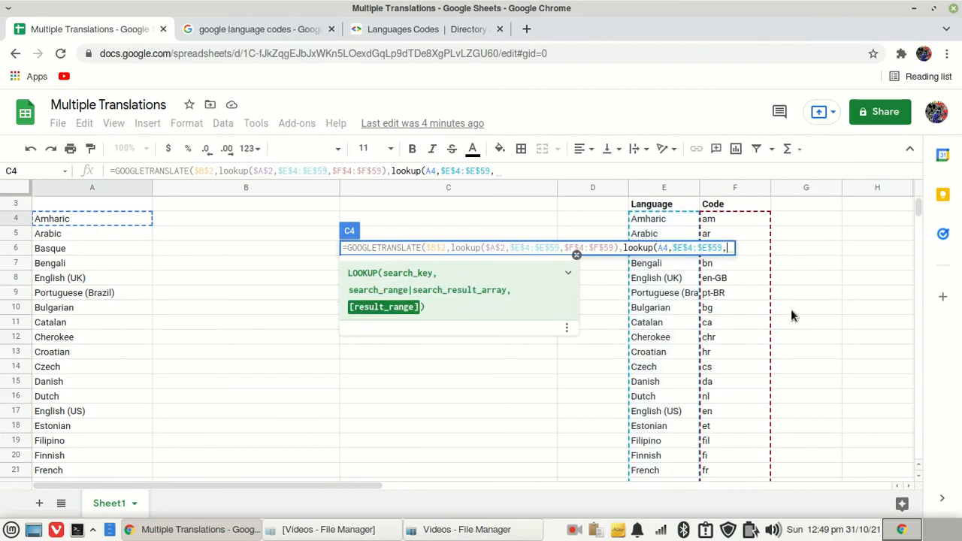
Add $F$4:$F$59 as the second LOOKUP's result range, close both functions and enter the formula in C4
left_click_drag(565, 248, 613, 249)
right_click(609, 256)
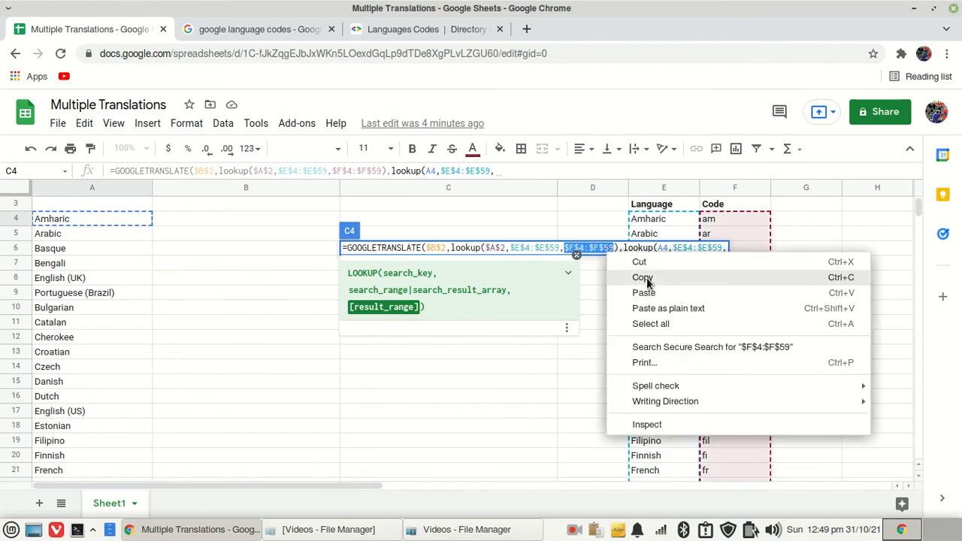
left_click(644, 278)
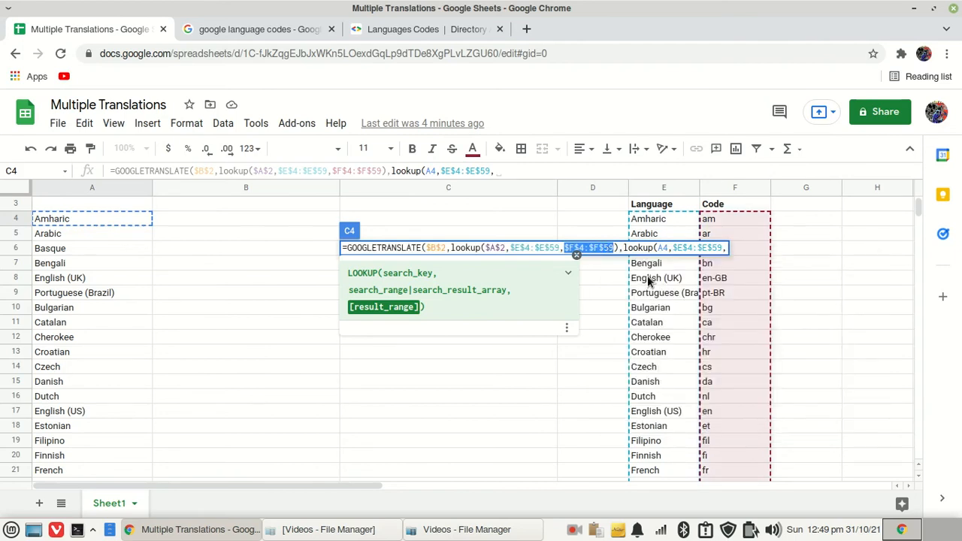
left_click(728, 249)
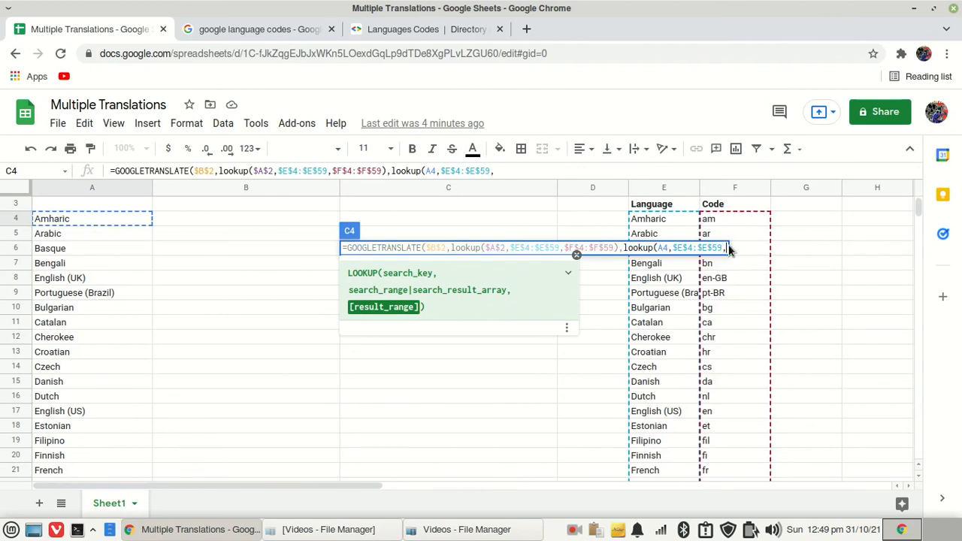
right_click(726, 249)
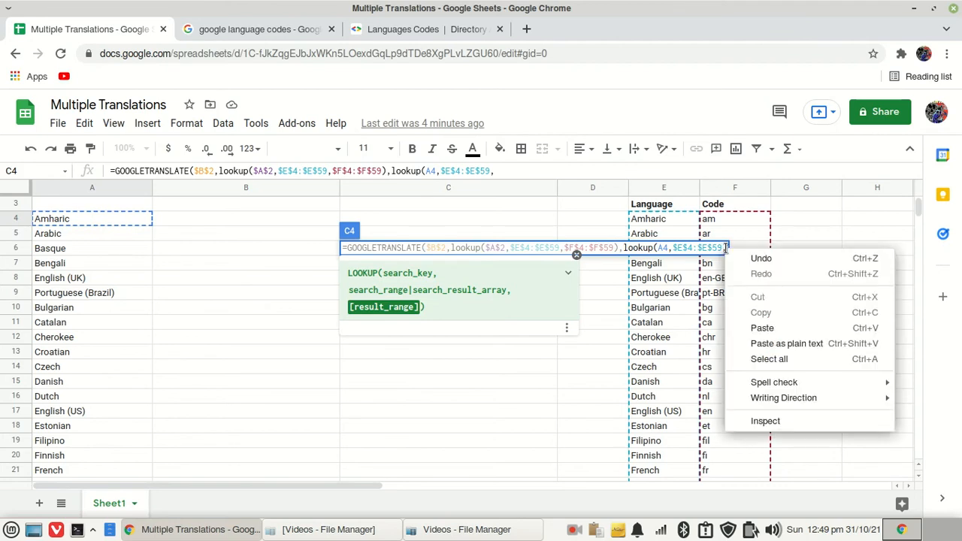
left_click(762, 329)
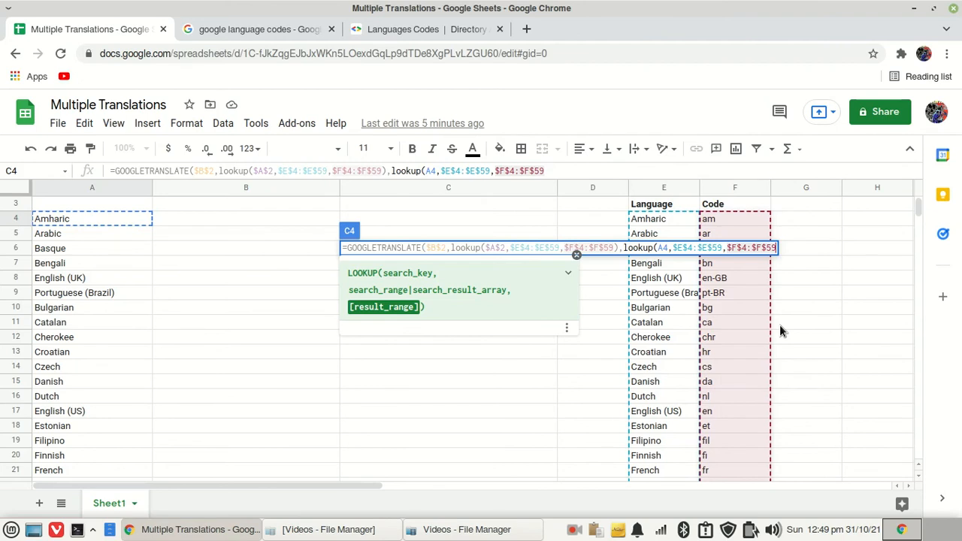
type(")")
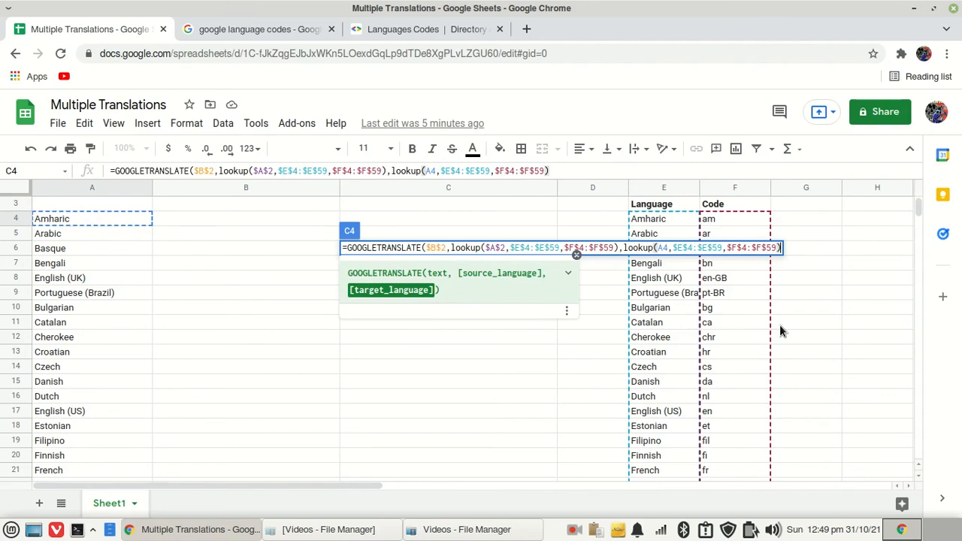
type(")")
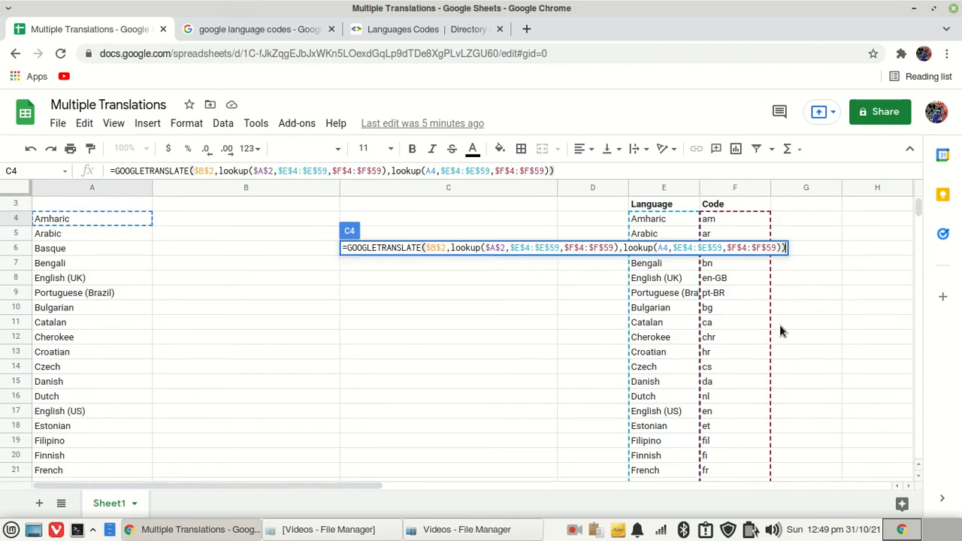
key("Return")
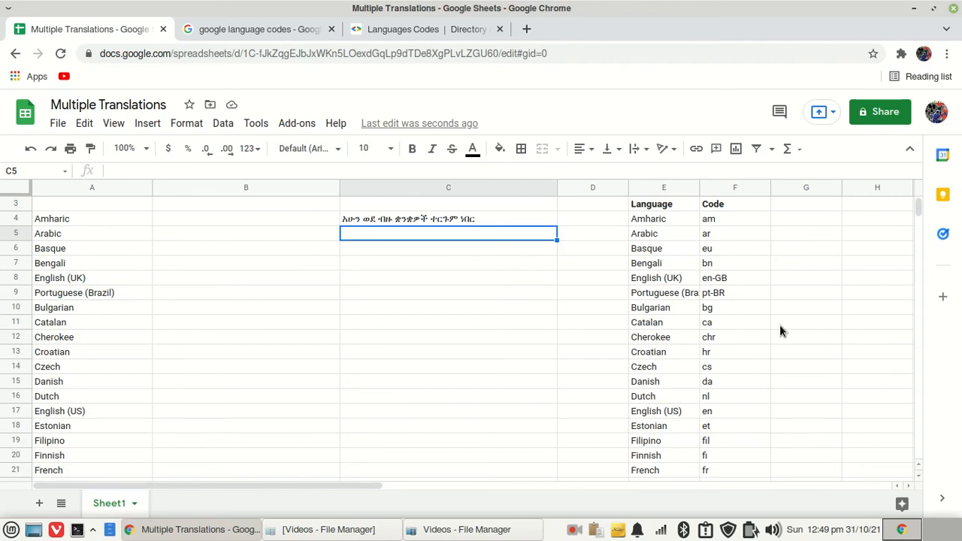
left_click(485, 219)
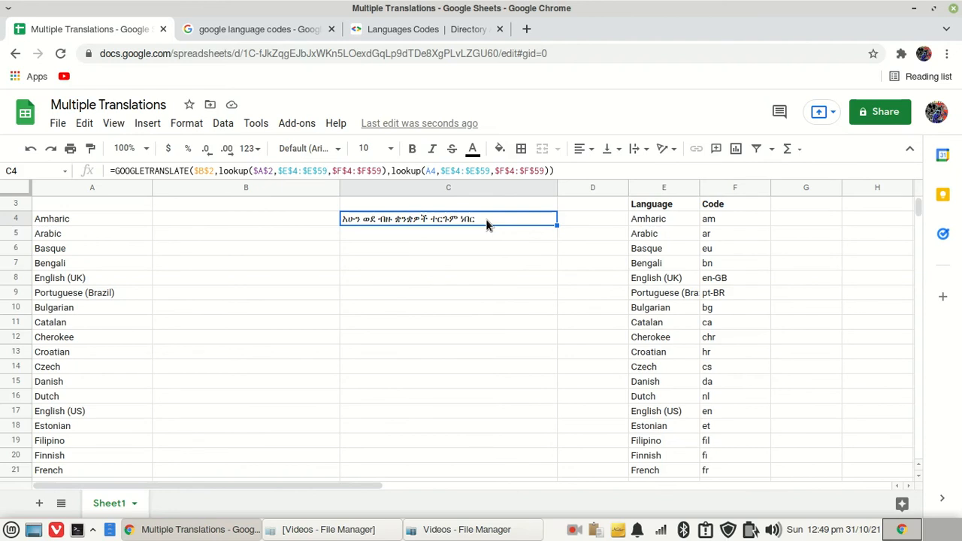
key("ctrl+shift+Down")
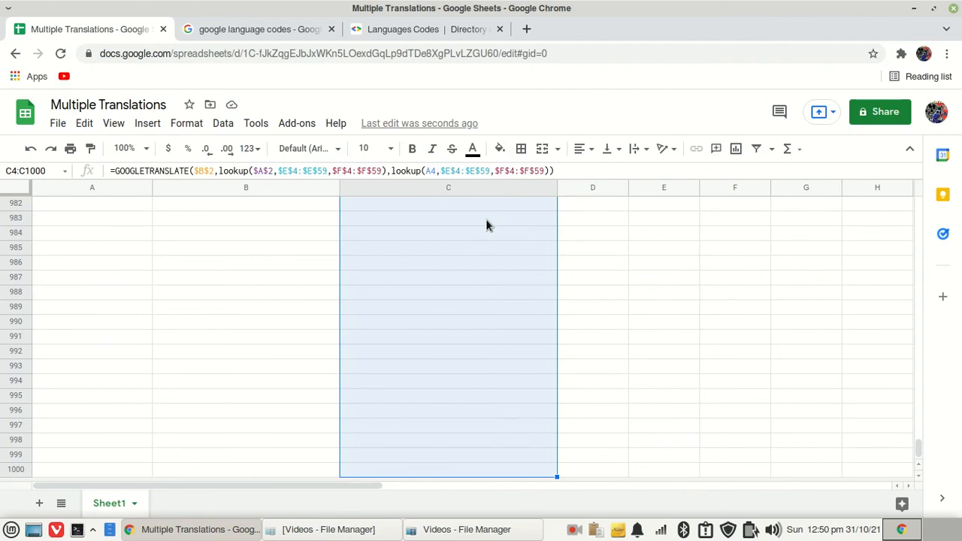
scroll(486, 219, "up", 2)
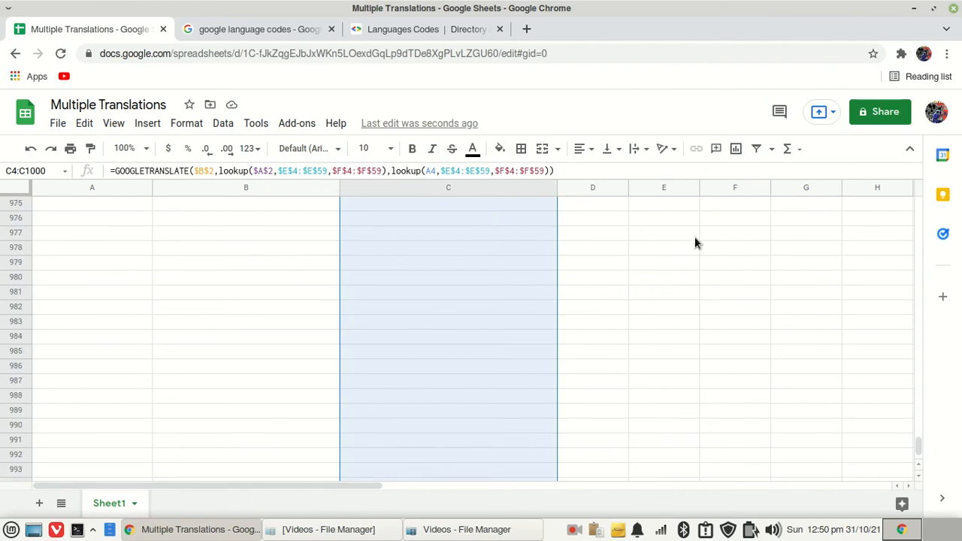
left_click_drag(914, 449, 883, 233)
scroll(883, 234, "up", 10)
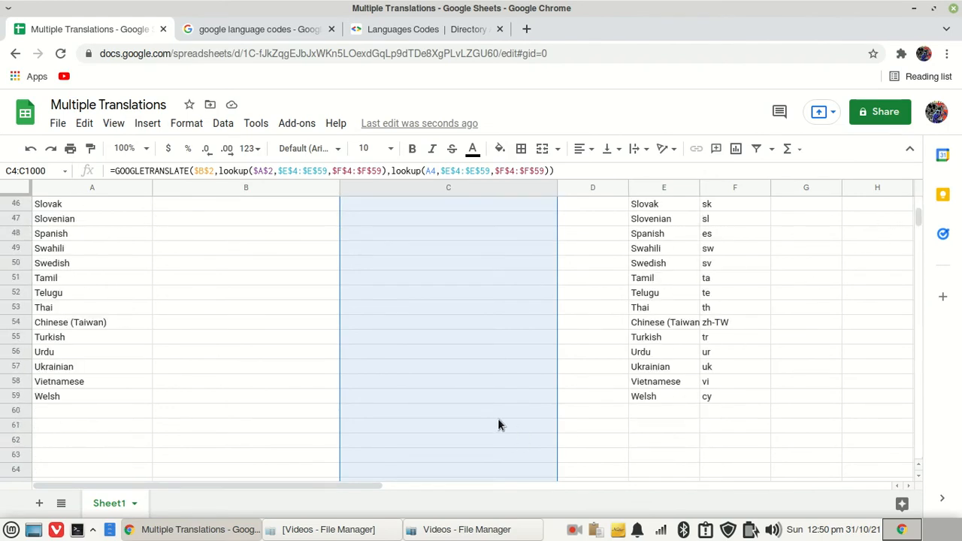
left_click(413, 398, "shift")
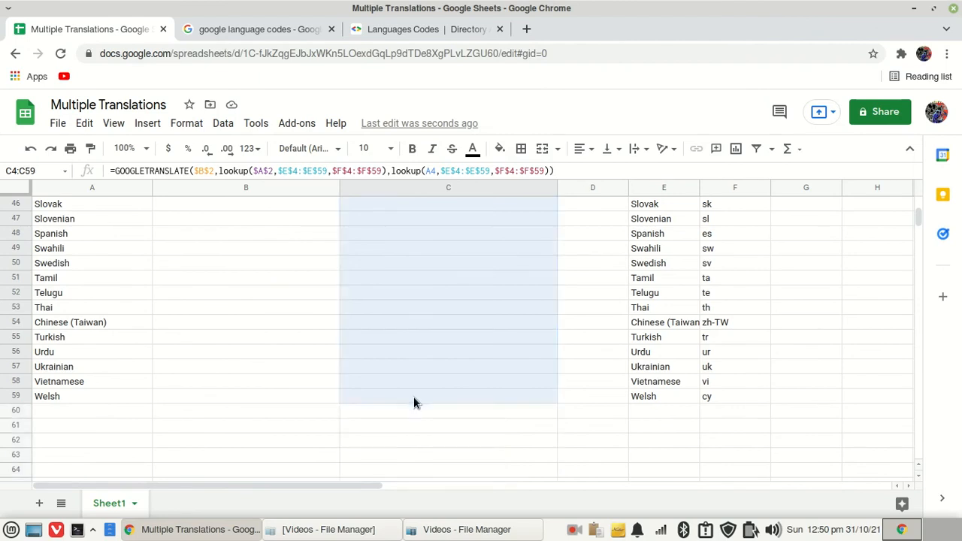
scroll(522, 431, "up", 1)
scroll(524, 439, "up", 8)
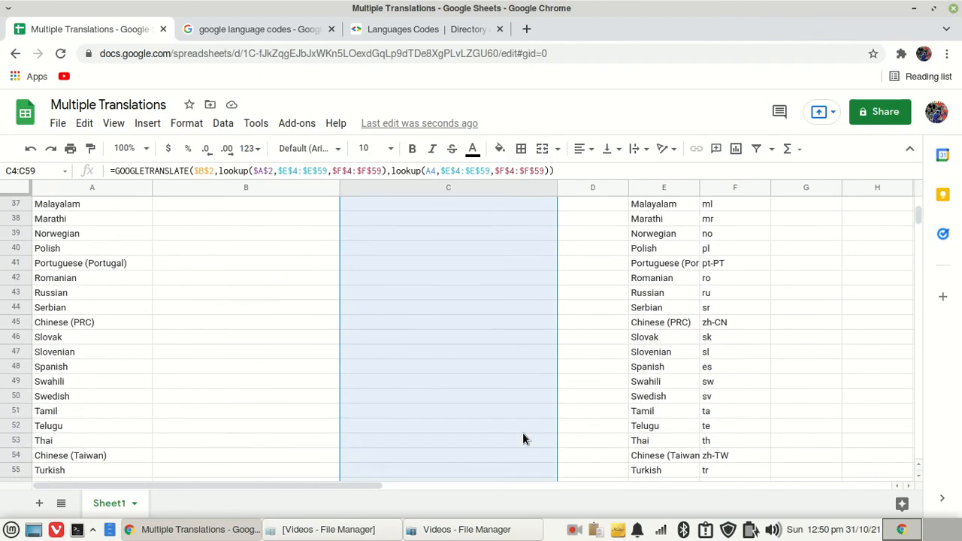
scroll(524, 440, "up", 4)
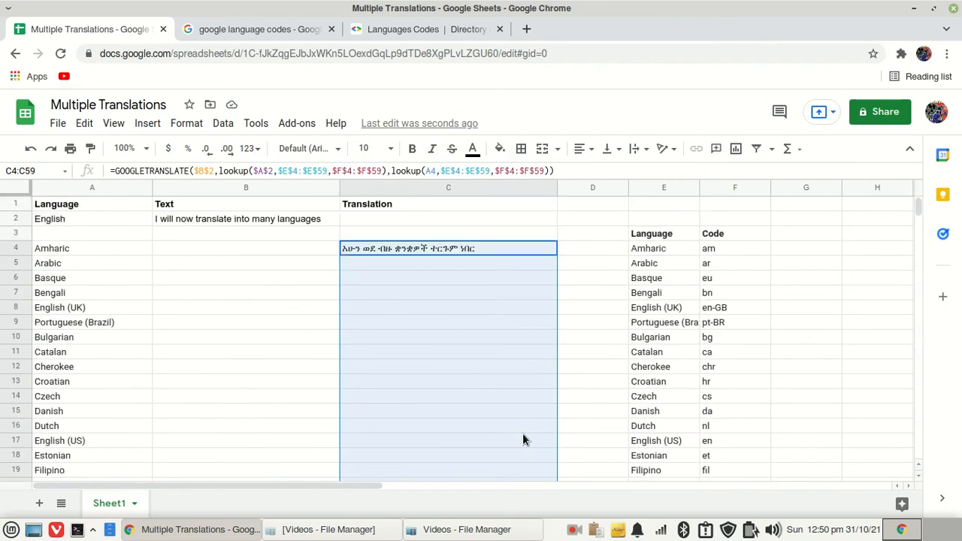
Fill the C4 translation formula down through C59 for all languages
left_click(488, 244)
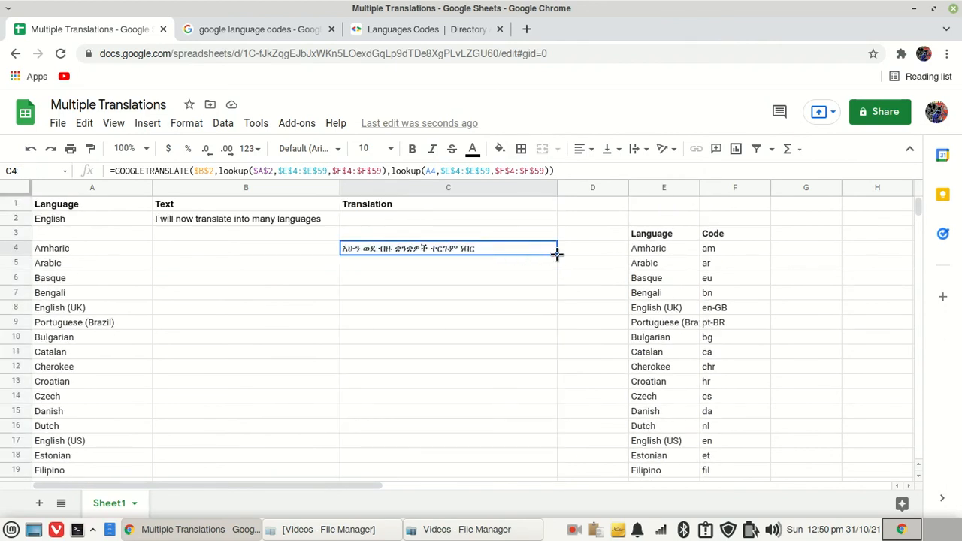
left_click_drag(556, 253, 519, 433)
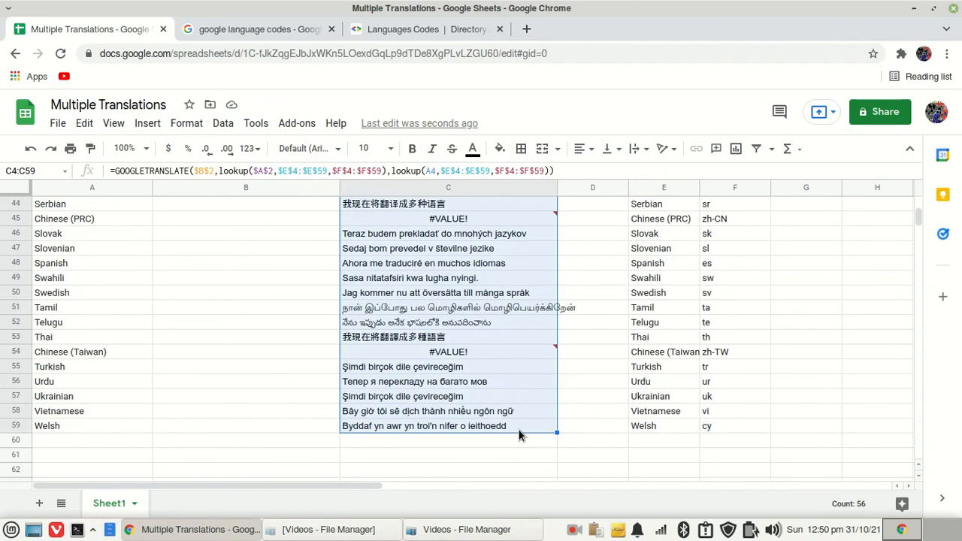
Scroll through the translation column and inspect the cells showing #VALUE! errors
scroll(518, 435, "up", 5)
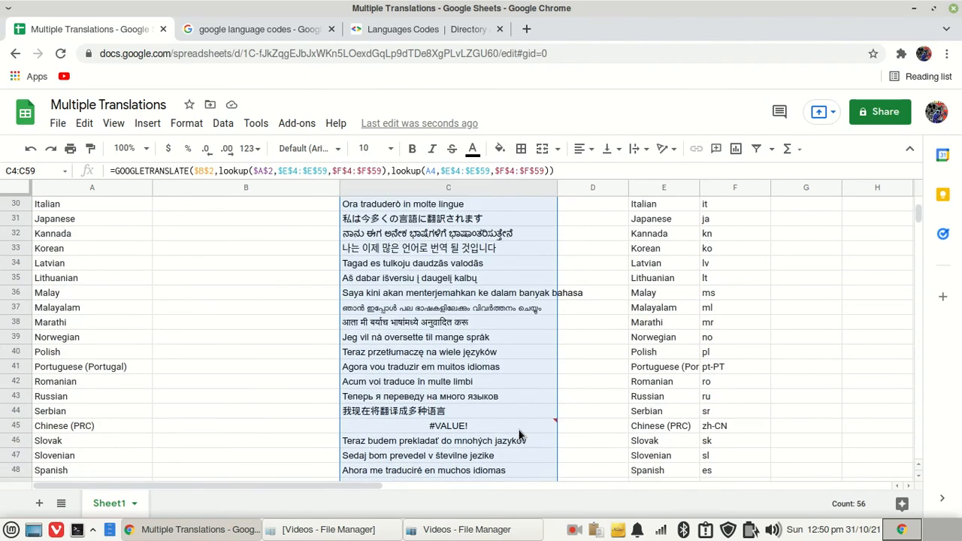
scroll(518, 434, "up", 5)
scroll(518, 435, "up", 3)
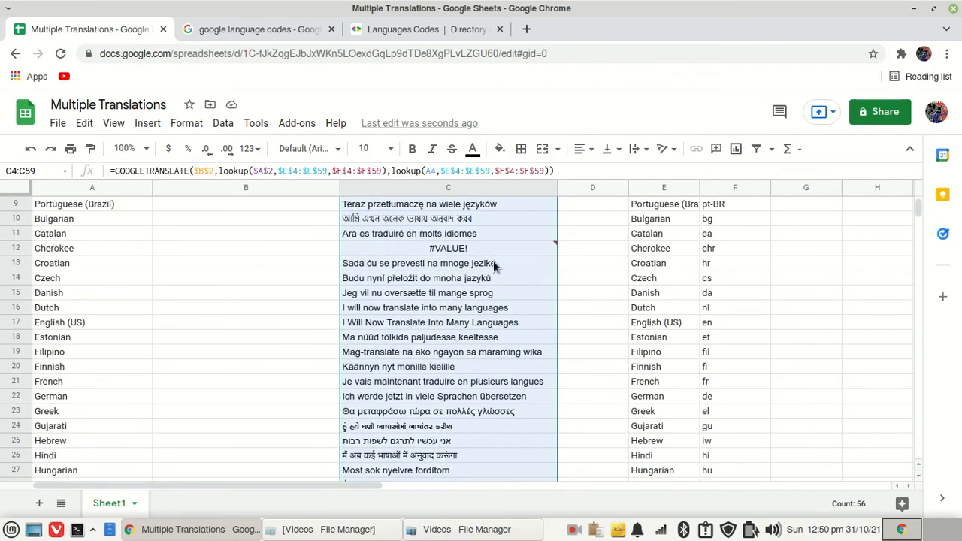
left_click(444, 252)
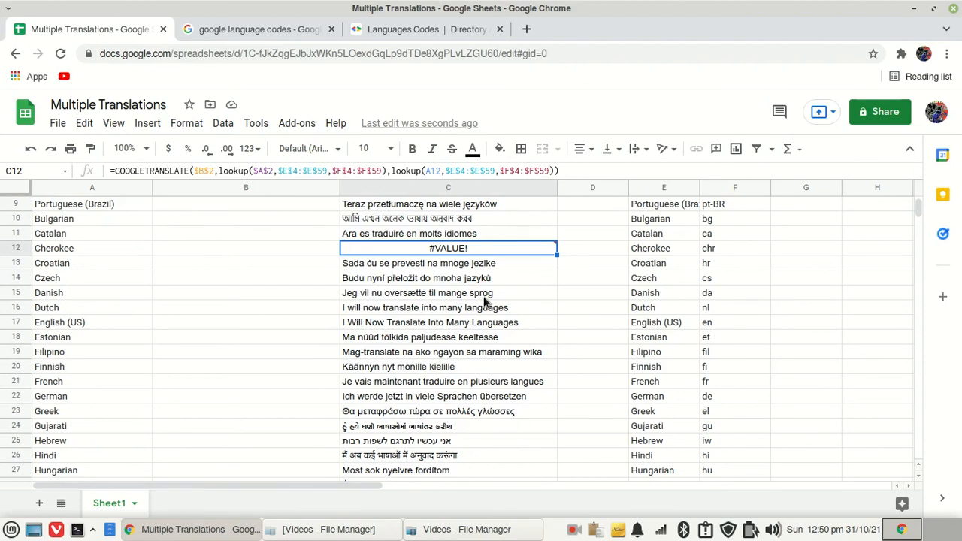
scroll(485, 301, "down", 8)
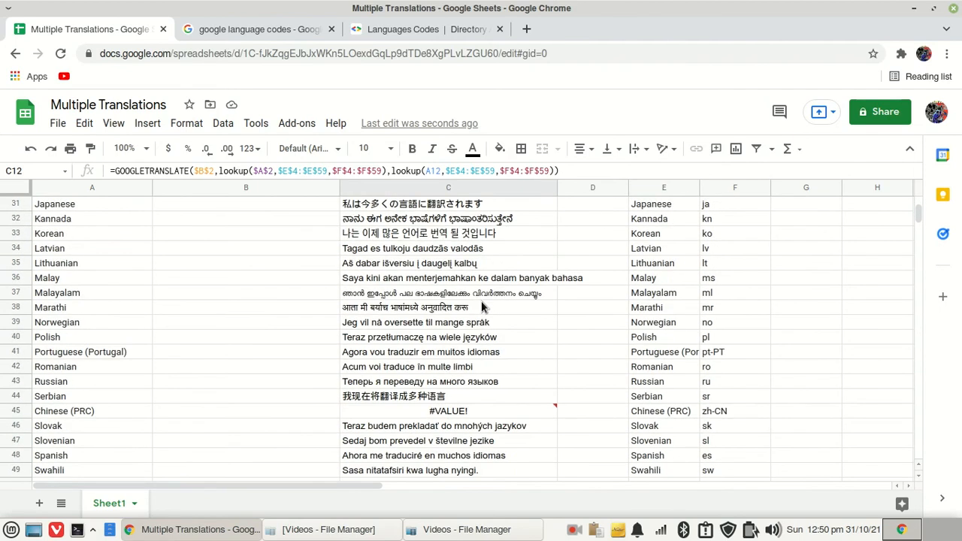
left_click(439, 414)
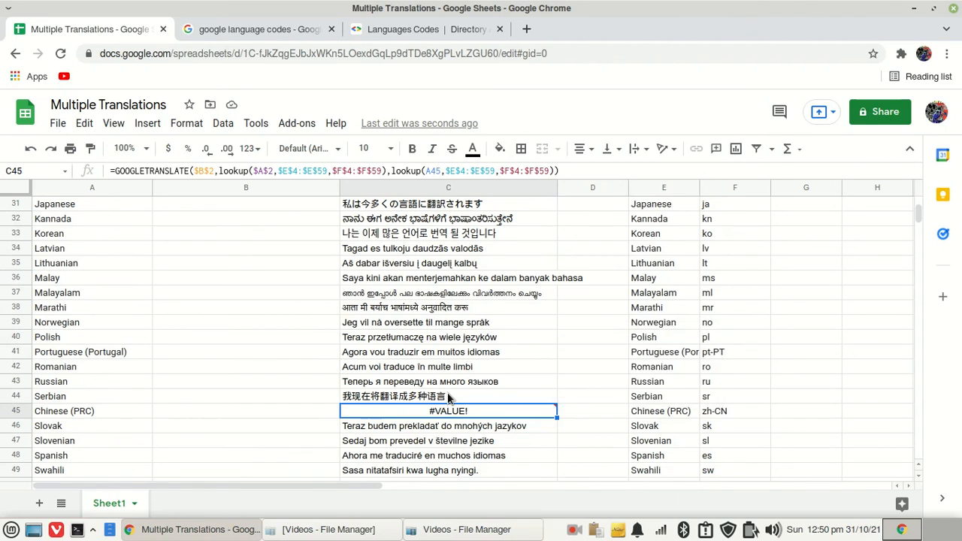
scroll(446, 413, "down", 1)
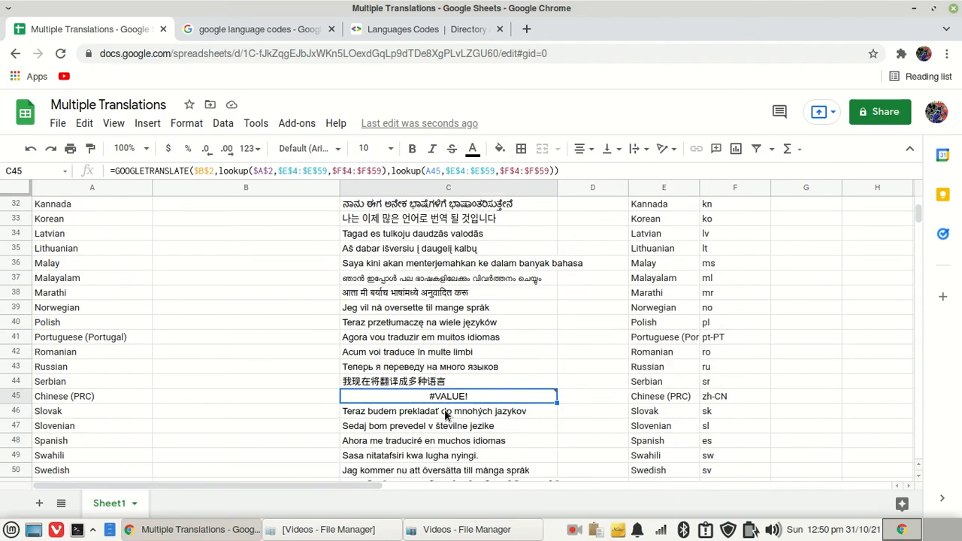
scroll(446, 413, "down", 2)
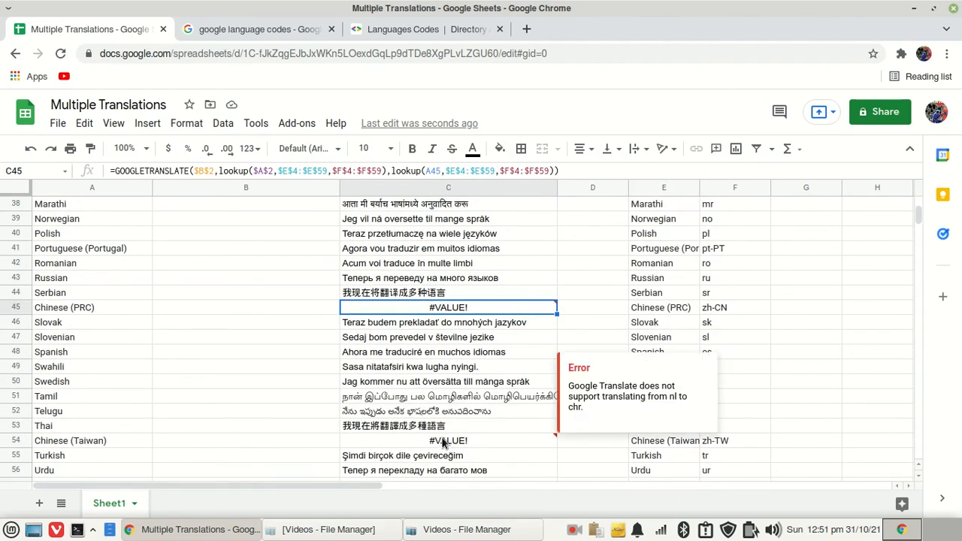
left_click(443, 443)
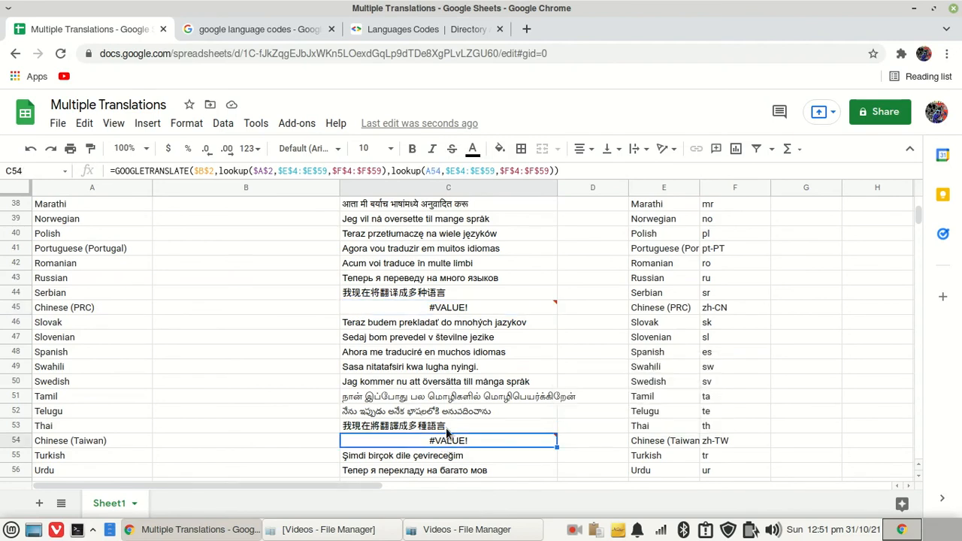
scroll(446, 430, "down", 2)
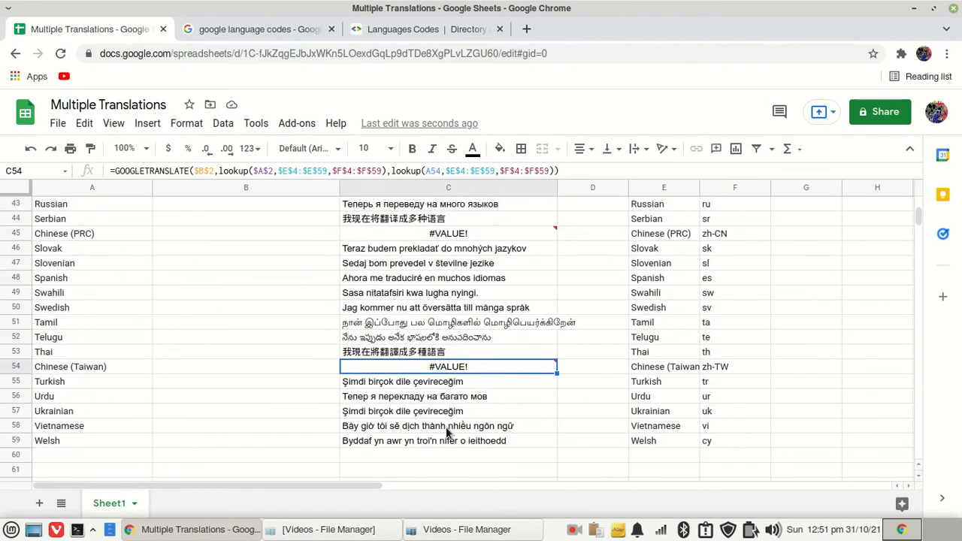
scroll(446, 432, "up", 13)
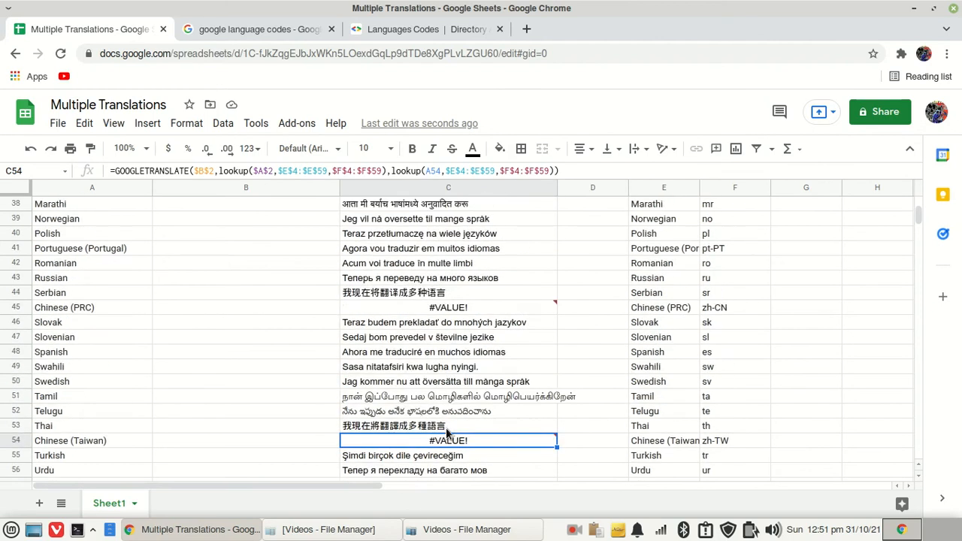
scroll(449, 433, "up", 2)
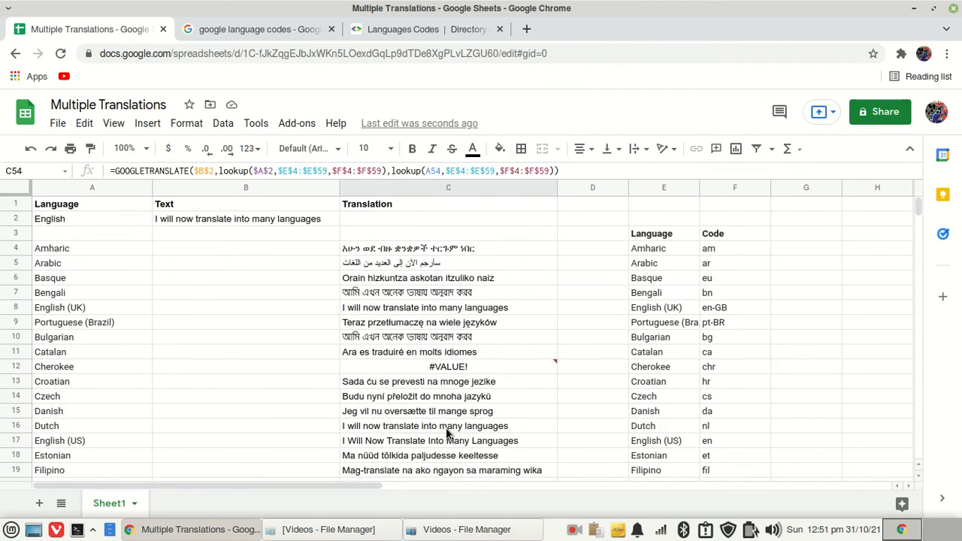
Replace the text in B2 with "The translation is done"
left_click(246, 218)
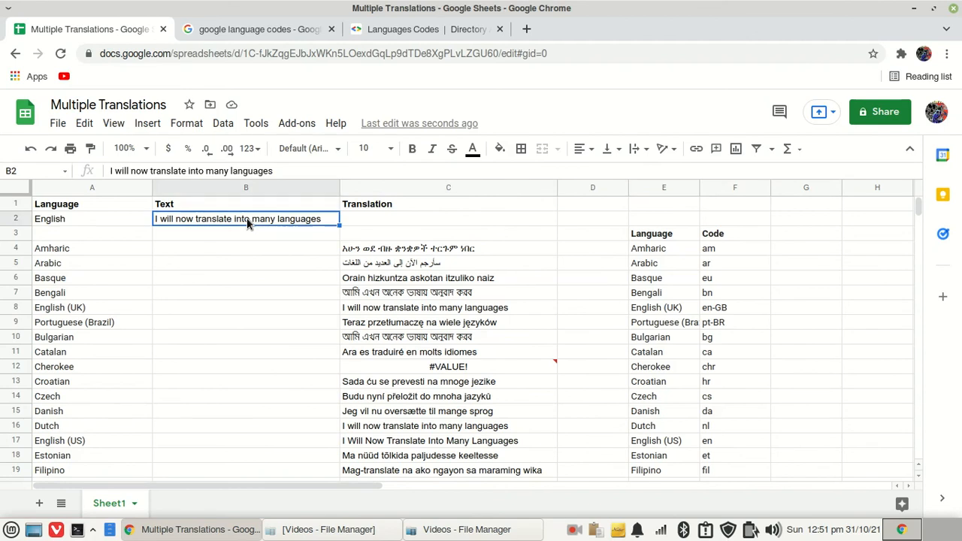
type("T")
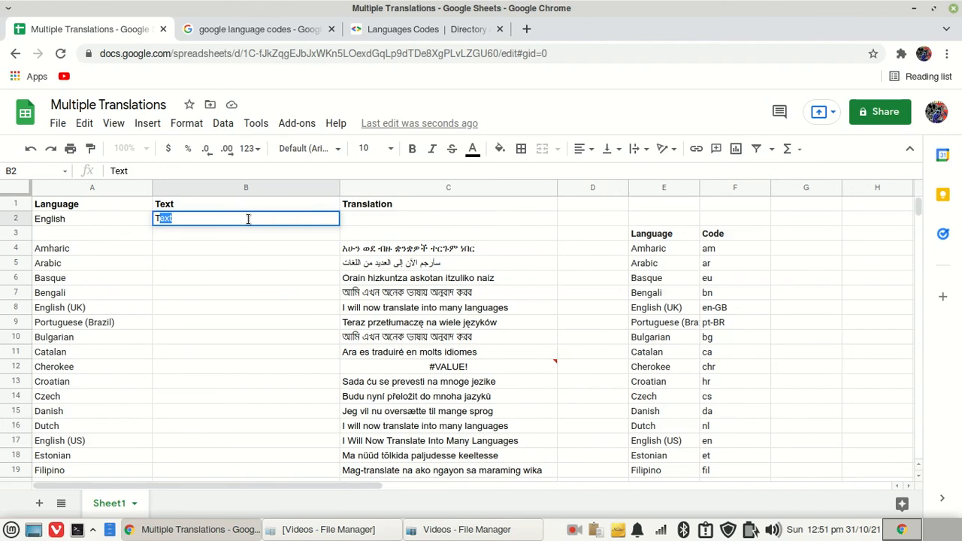
type("he Tran")
key("BackSpace")
key("BackSpace")
key("BackSpace")
key("BackSpace")
type("tr")
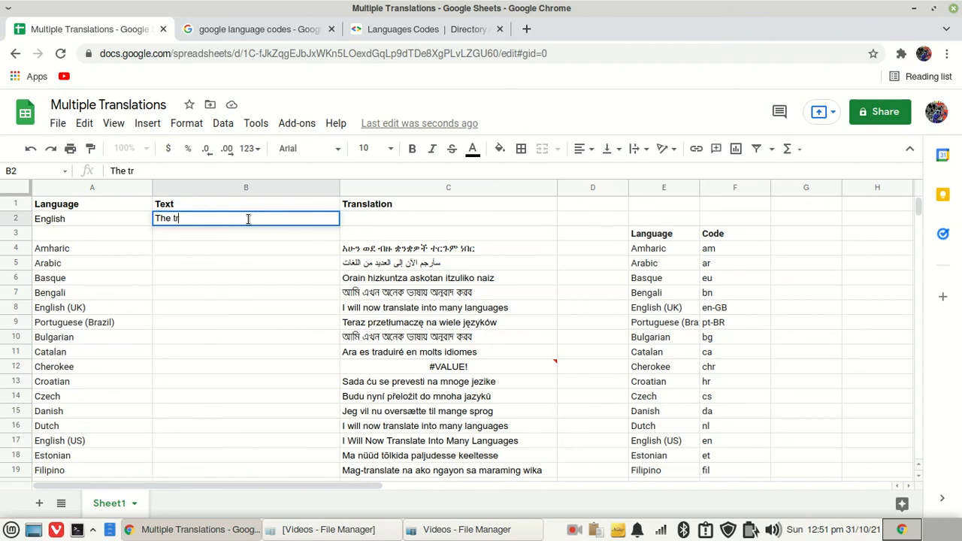
type("anslation is done")
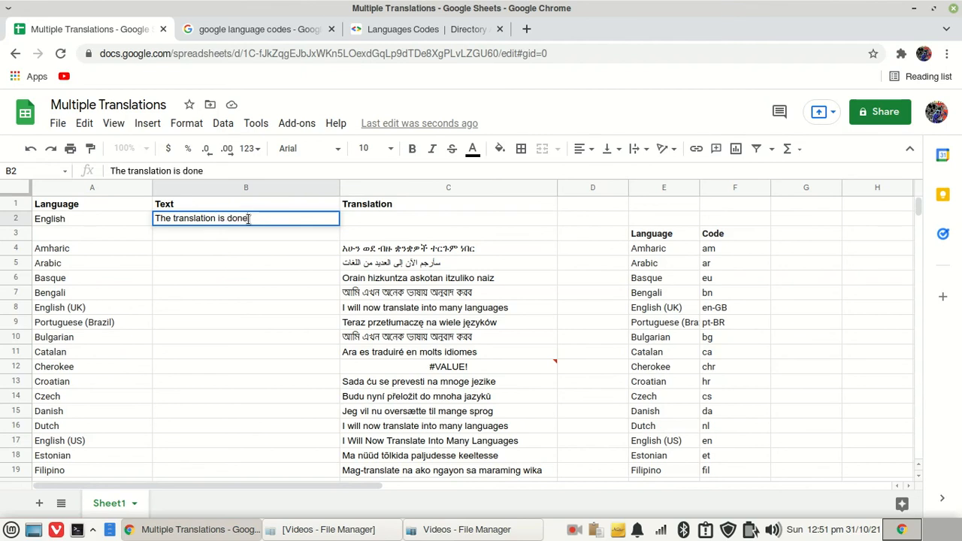
key("Return")
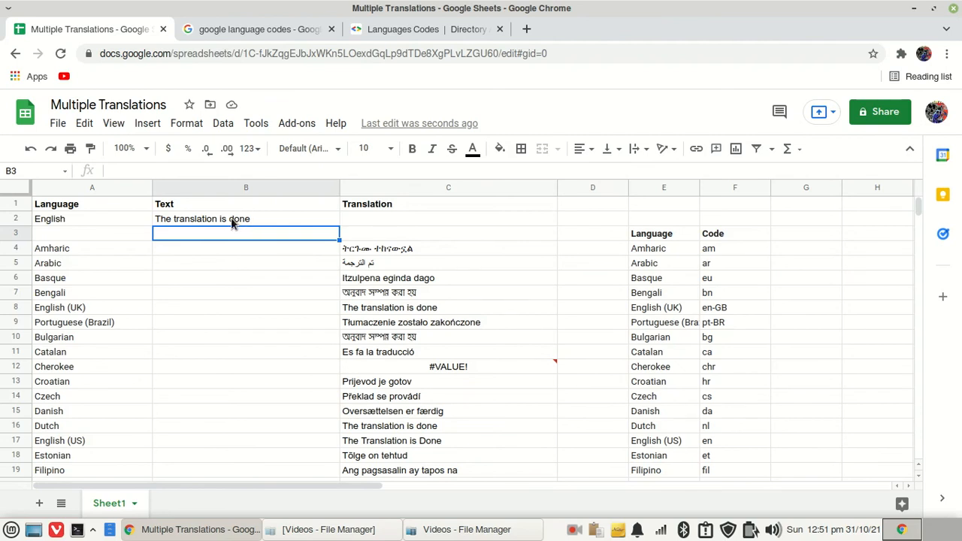
Replace the text in B2 with "Thanks for watching"
left_click(231, 218)
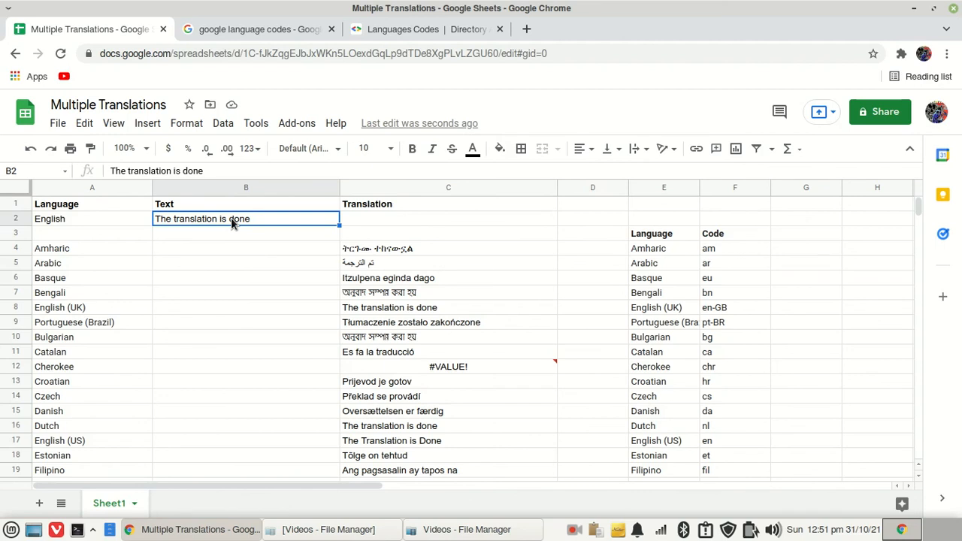
type("T")
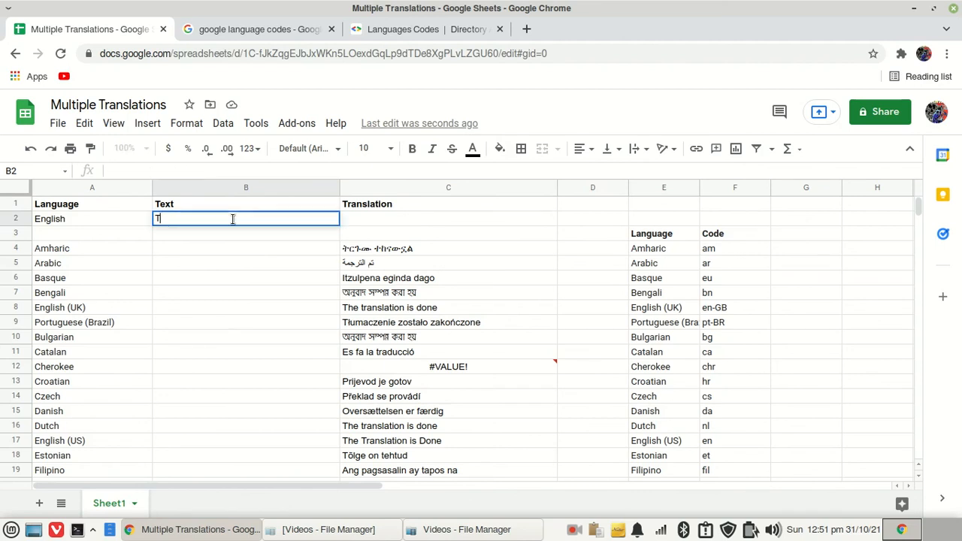
type("hanks ")
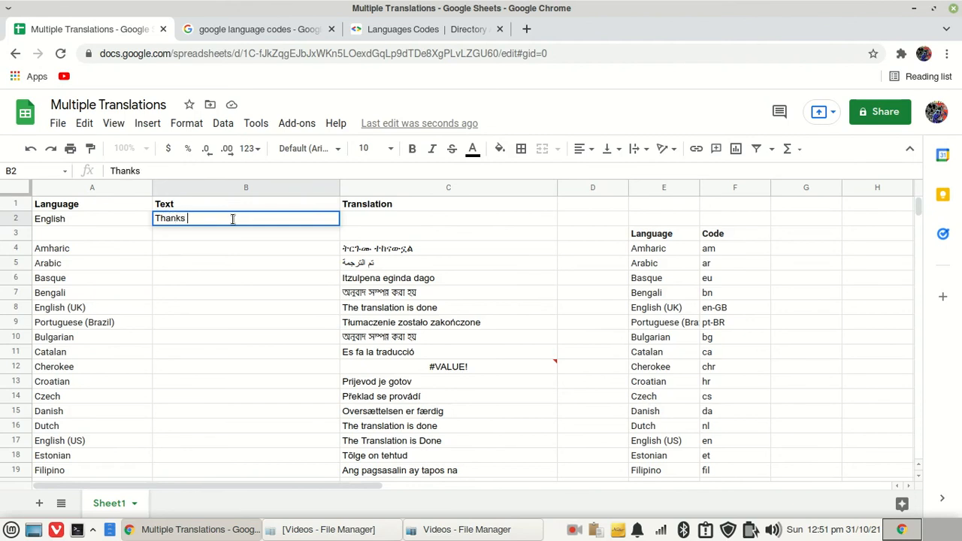
type("for watching")
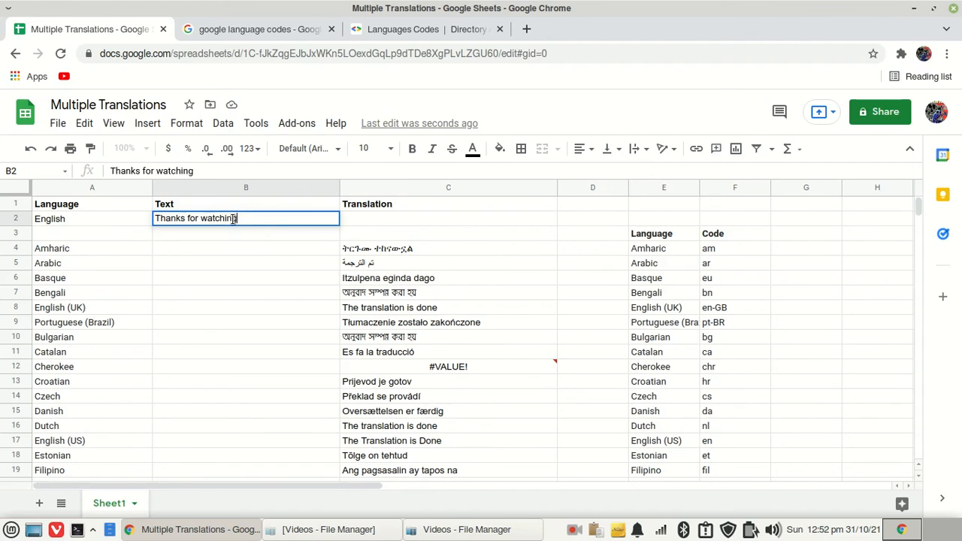
key("Return")
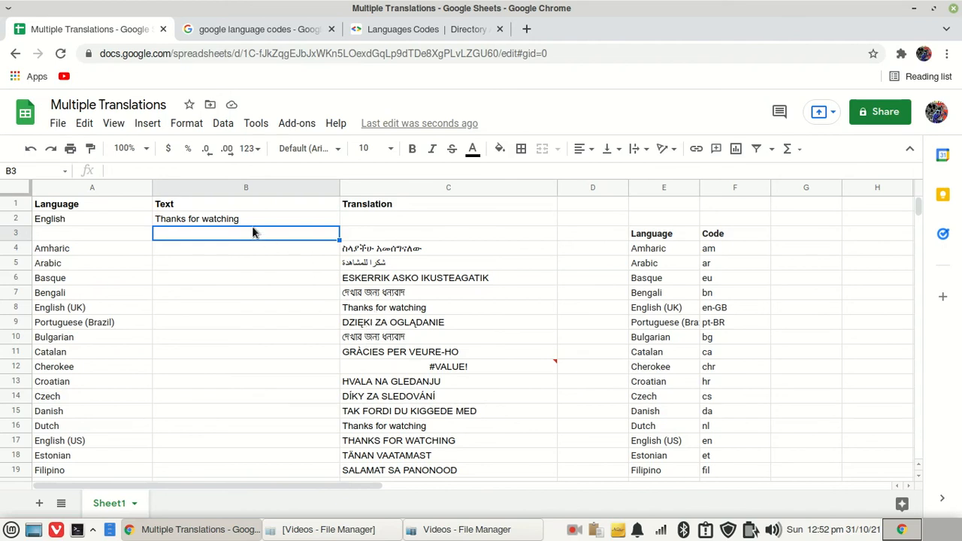
Replace the text in B2 with "Smash the subscribe button"
left_click(241, 218)
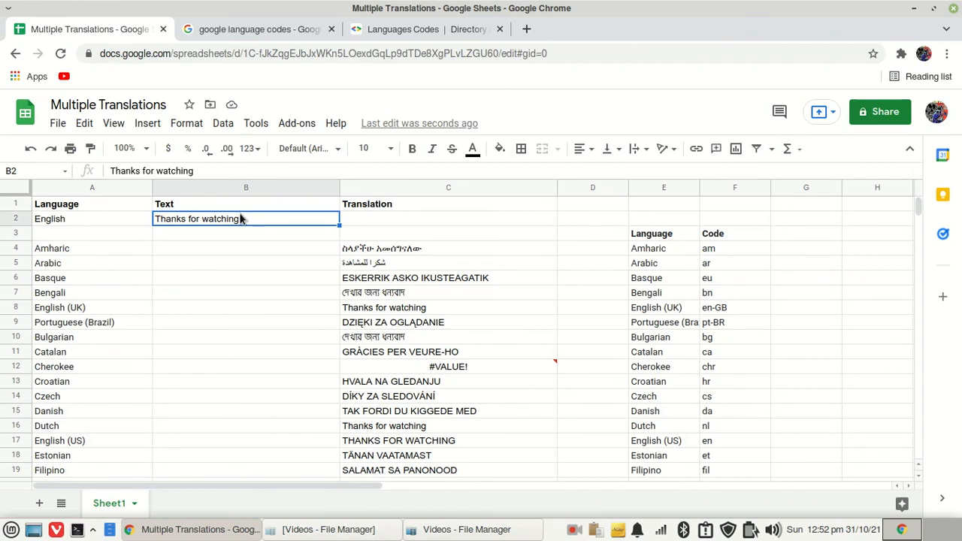
type("S")
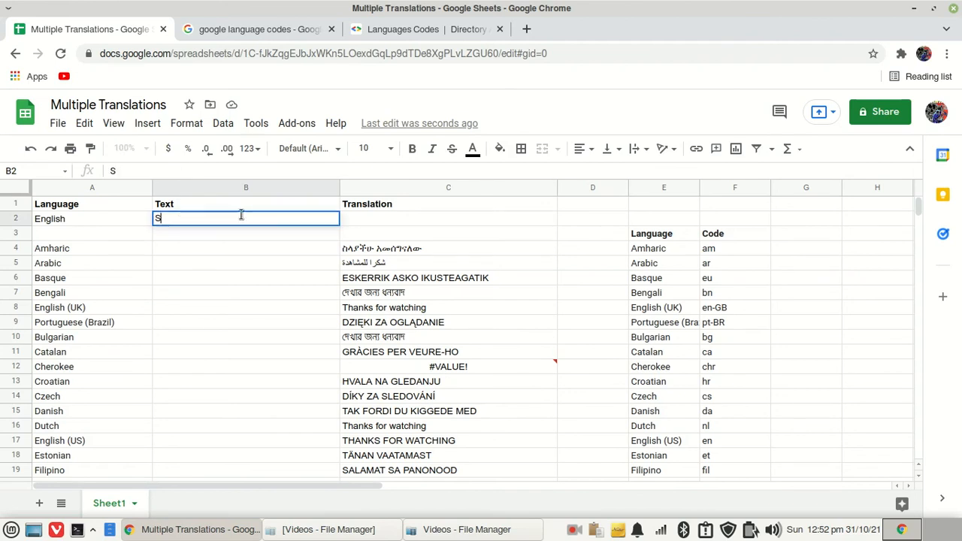
type("mash th")
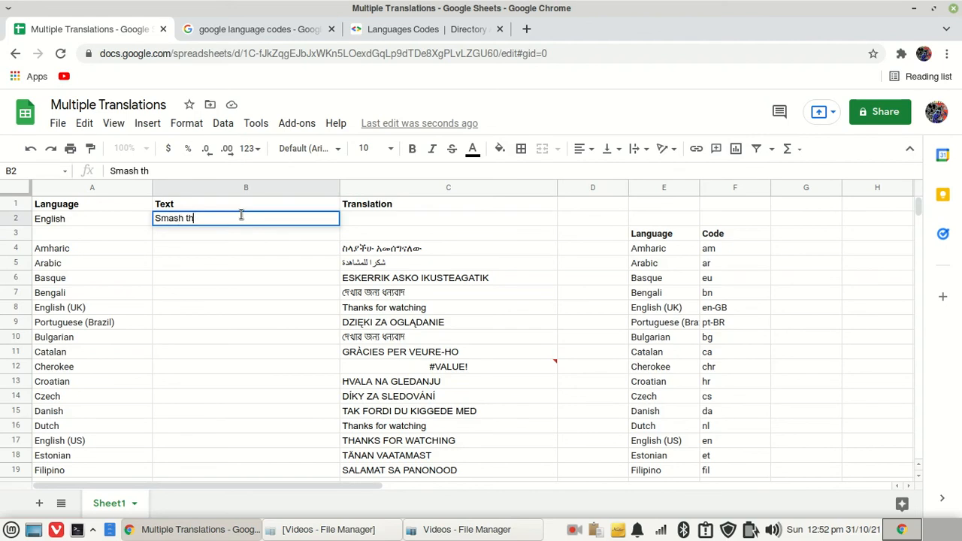
type("e subscribe butt")
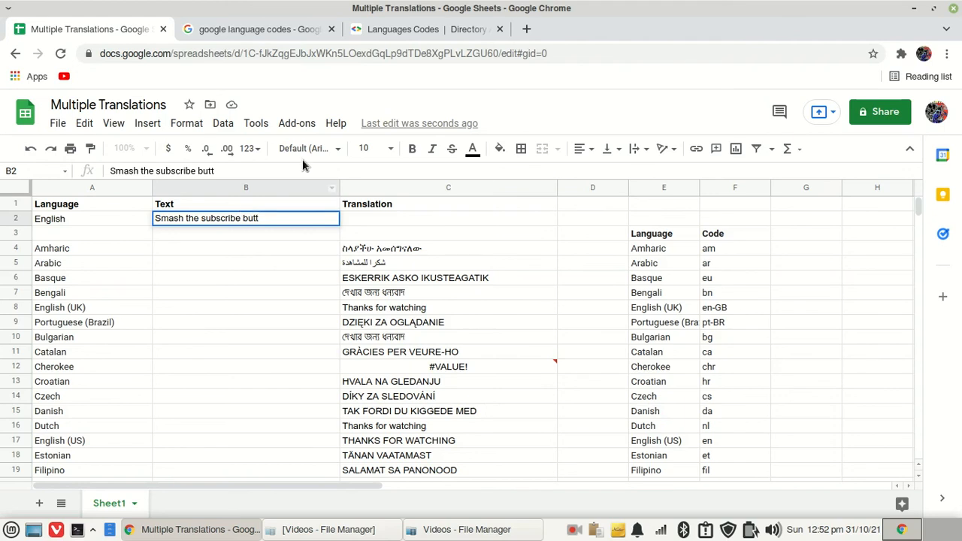
type("on")
key("Return")
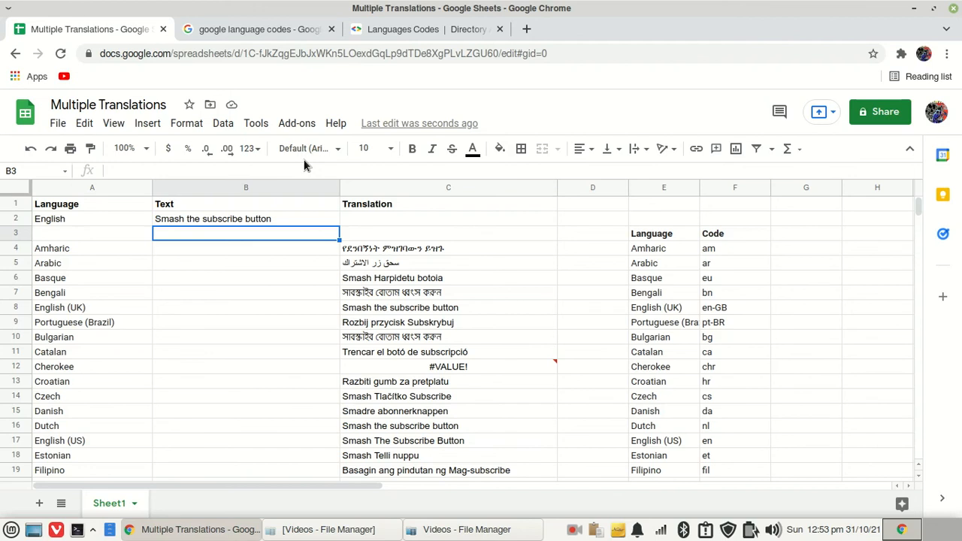
Replace the text in B2 with "Tell us what you think in the comments"
left_click(206, 223)
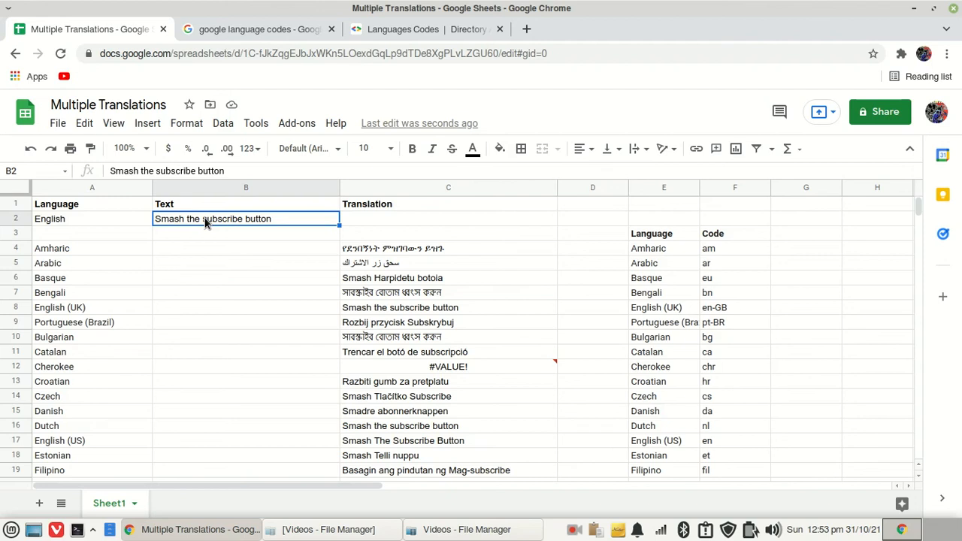
type("L")
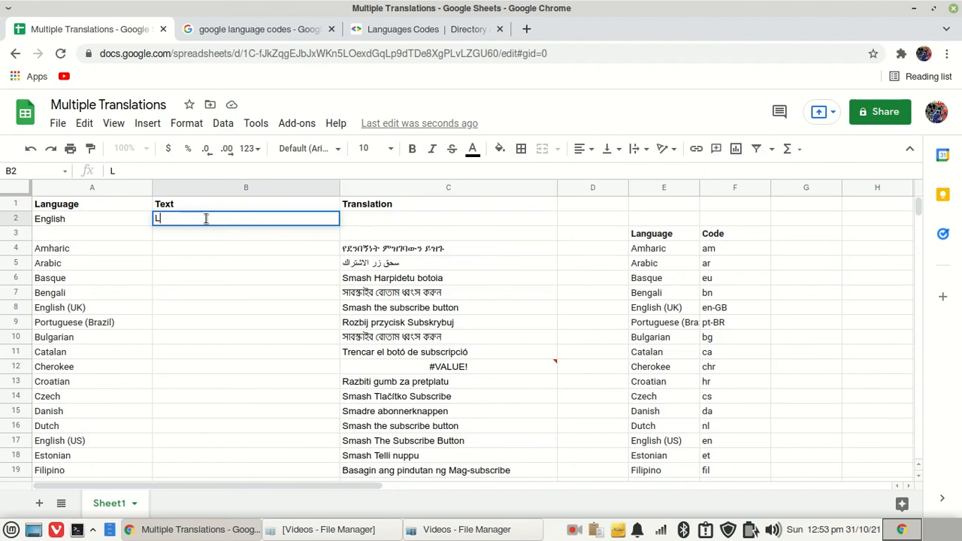
key("BackSpace")
type("Tell us what i")
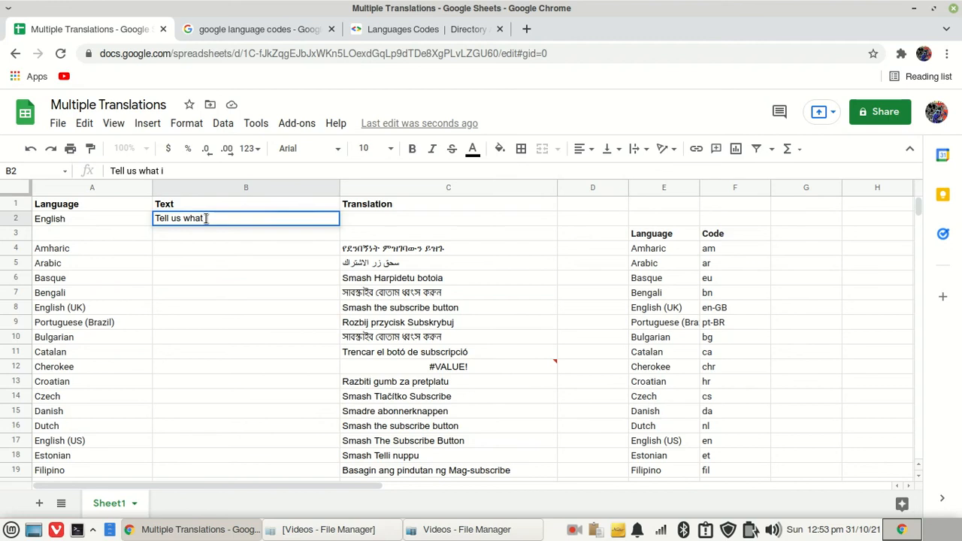
key("BackSpace")
type("you thin")
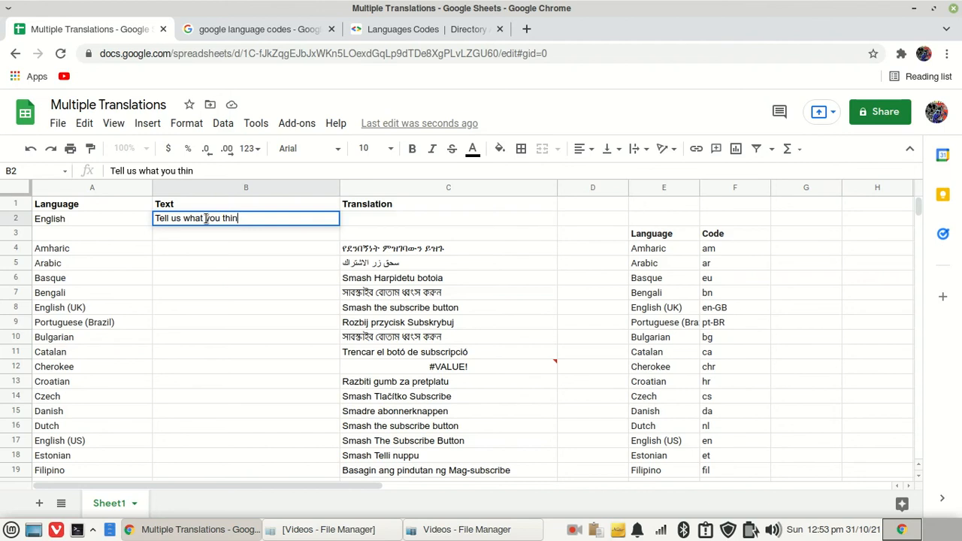
type("k in the comm")
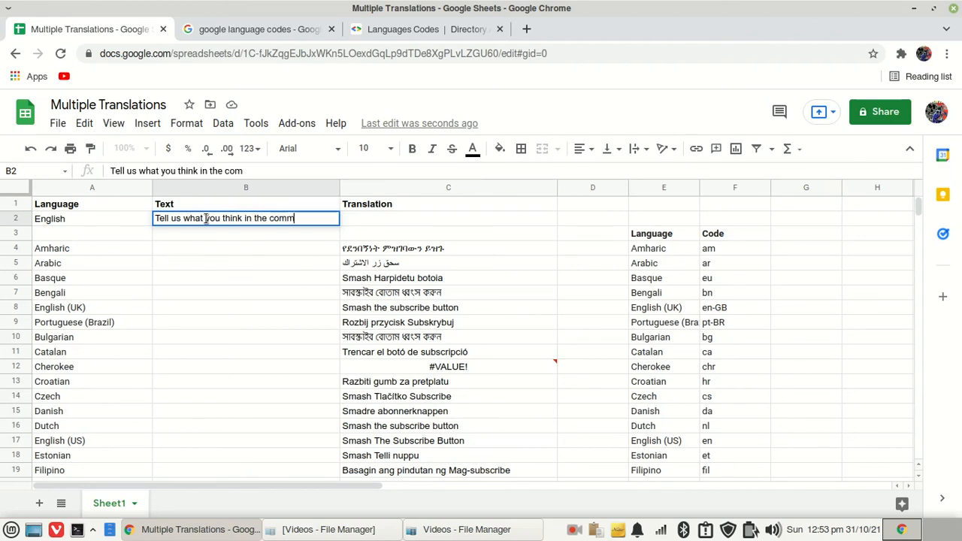
type("ents")
key("Return")
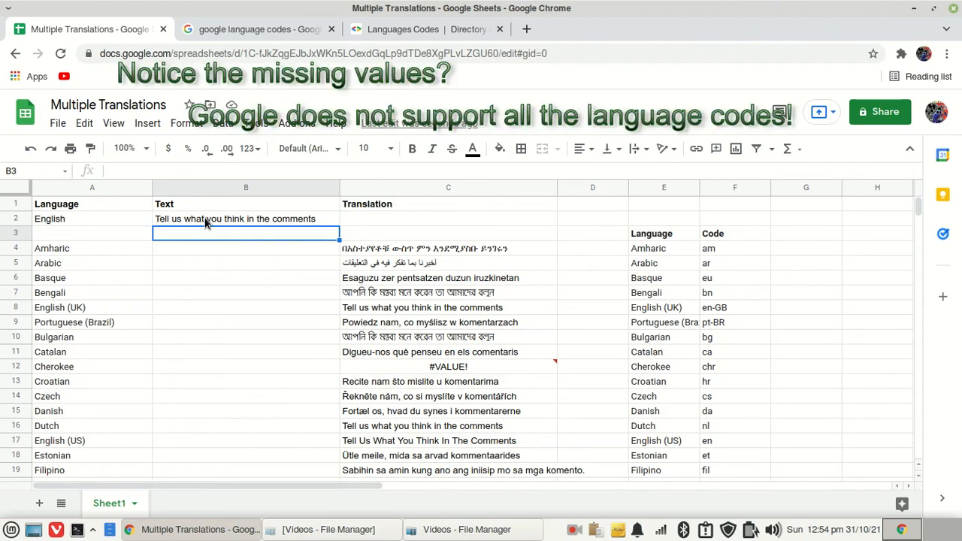
scroll(485, 295, "down", 5)
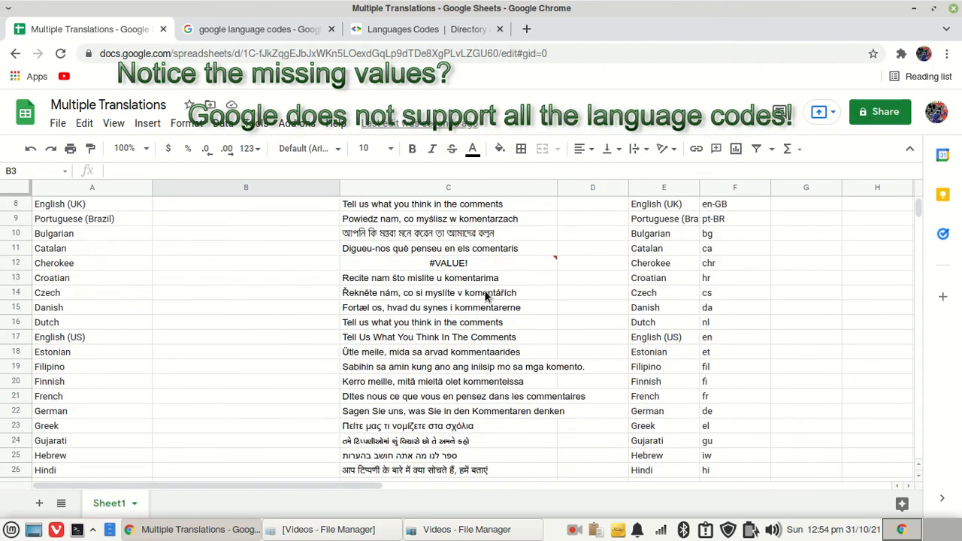
Replace the text in B2 with "Bye"
scroll(484, 296, "down", 2)
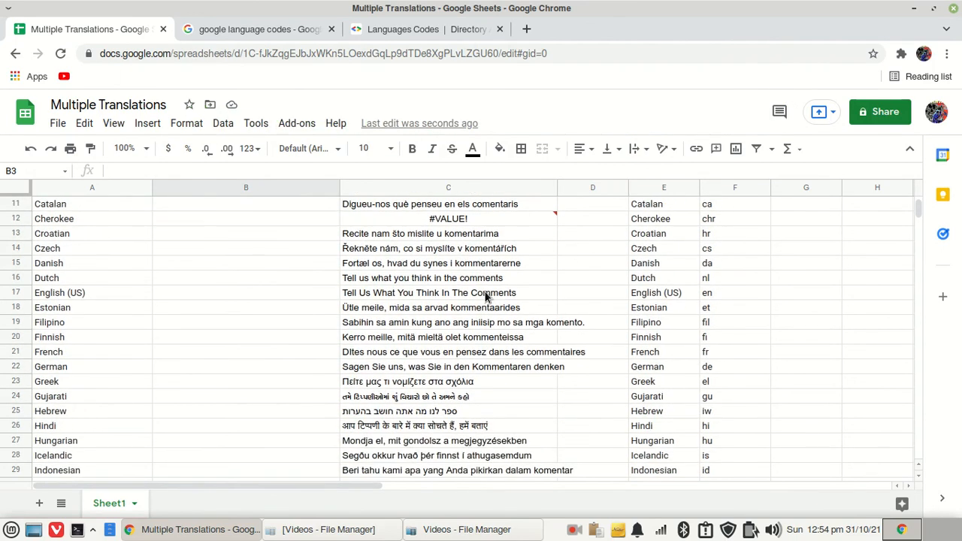
scroll(485, 296, "up", 7)
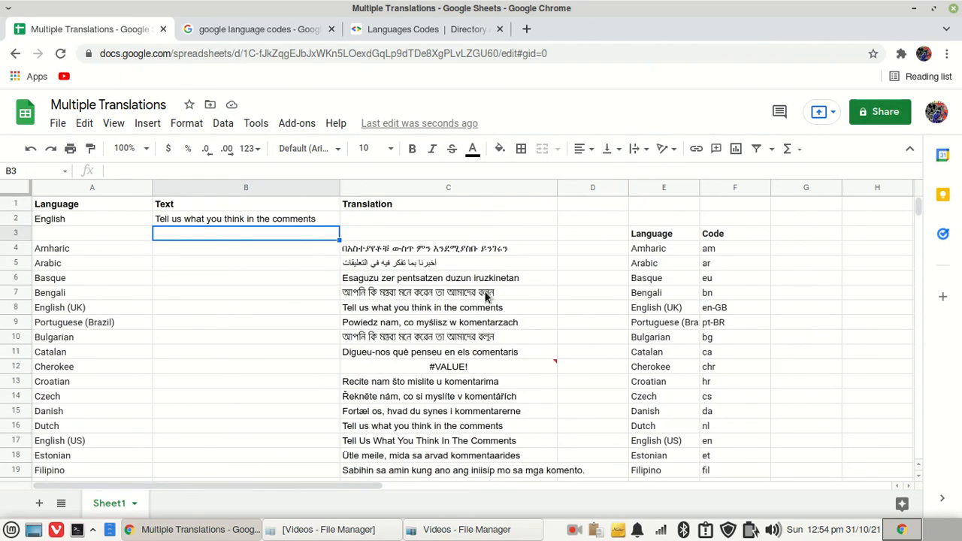
left_click(307, 223)
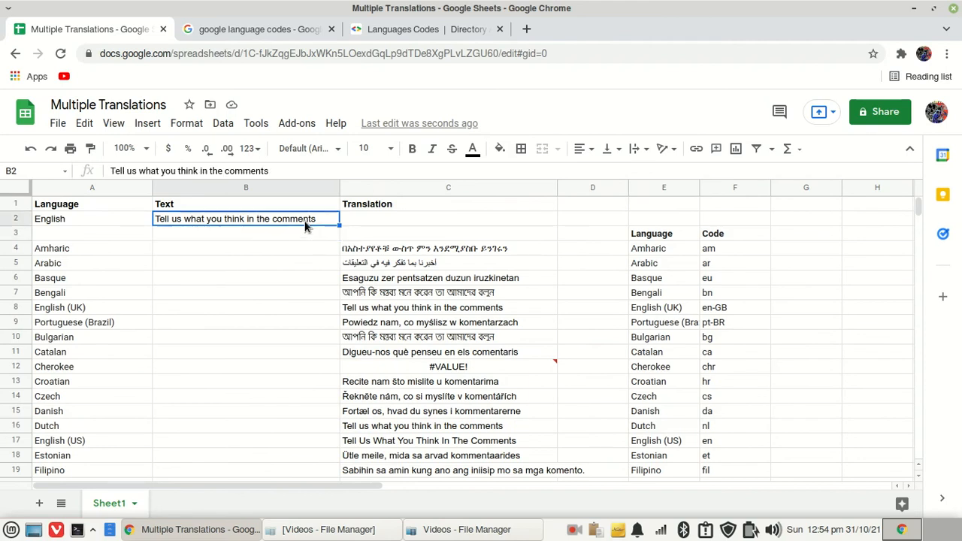
type("Bye")
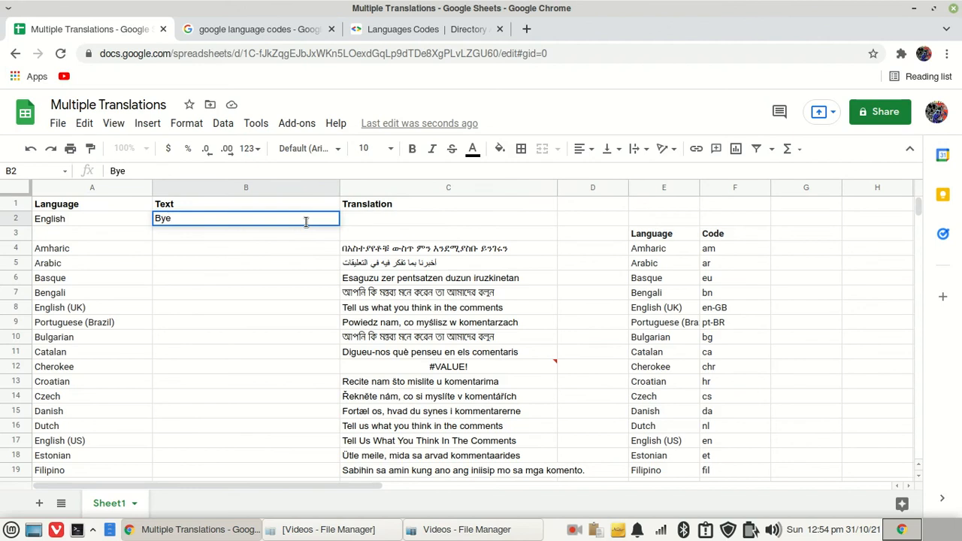
key("Return")
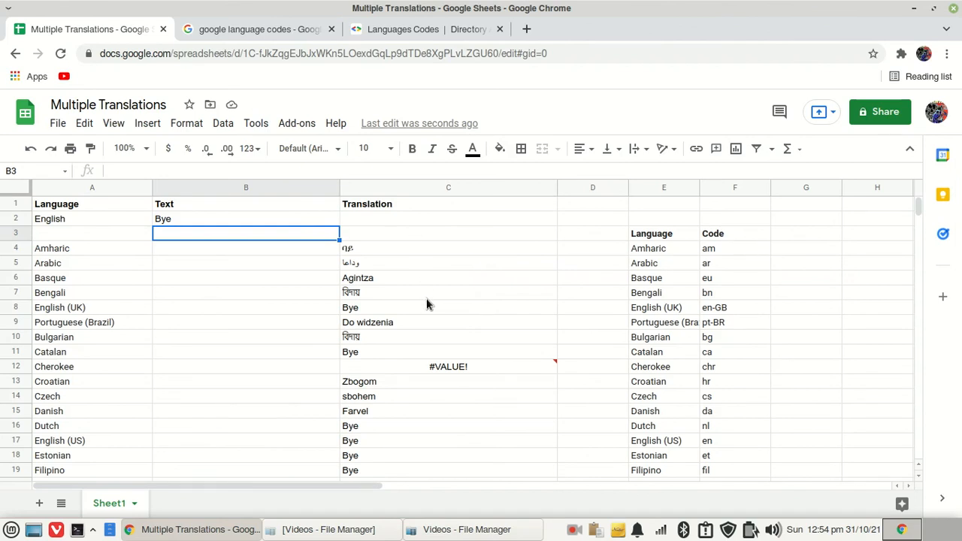
Scroll down the translation column to review the translations of "Bye" for every language
scroll(426, 304, "down", 3)
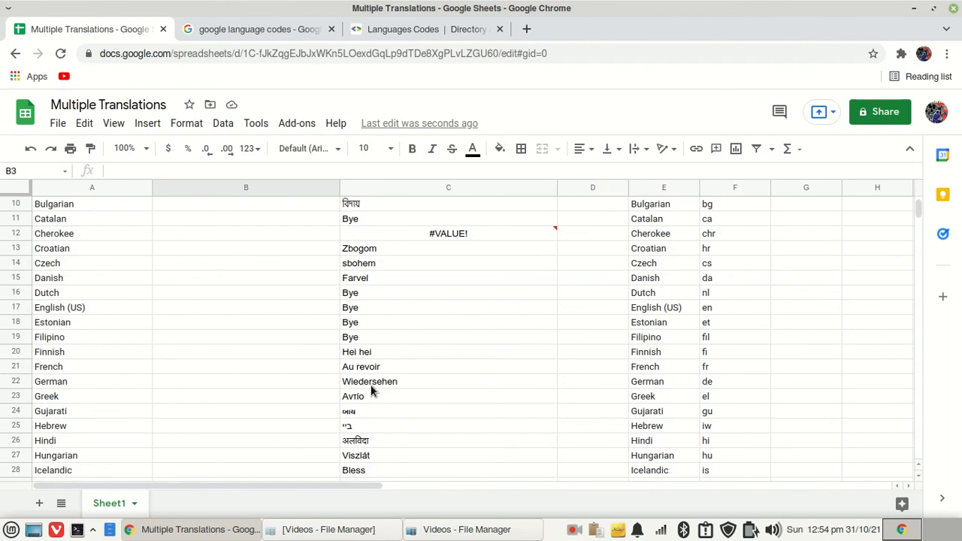
scroll(371, 390, "down", 4)
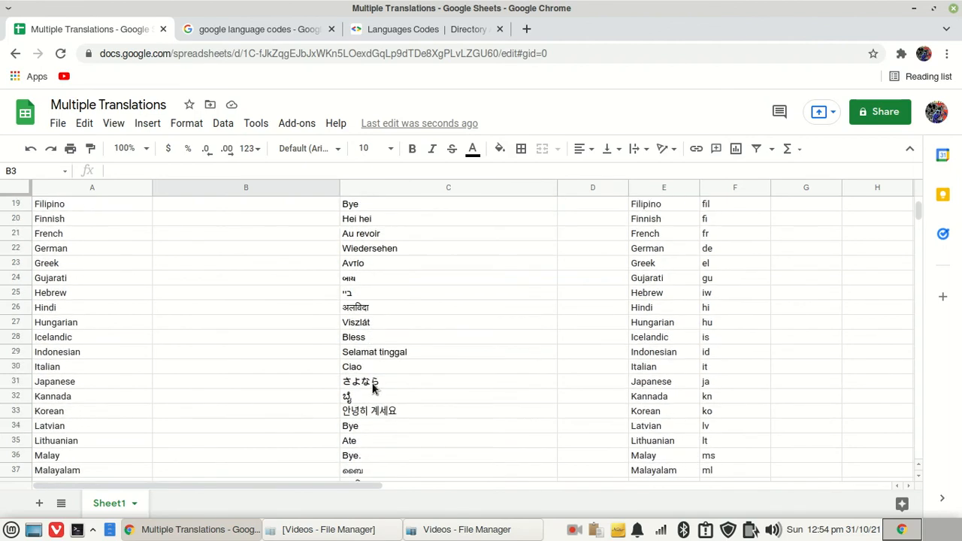
scroll(372, 388, "down", 4)
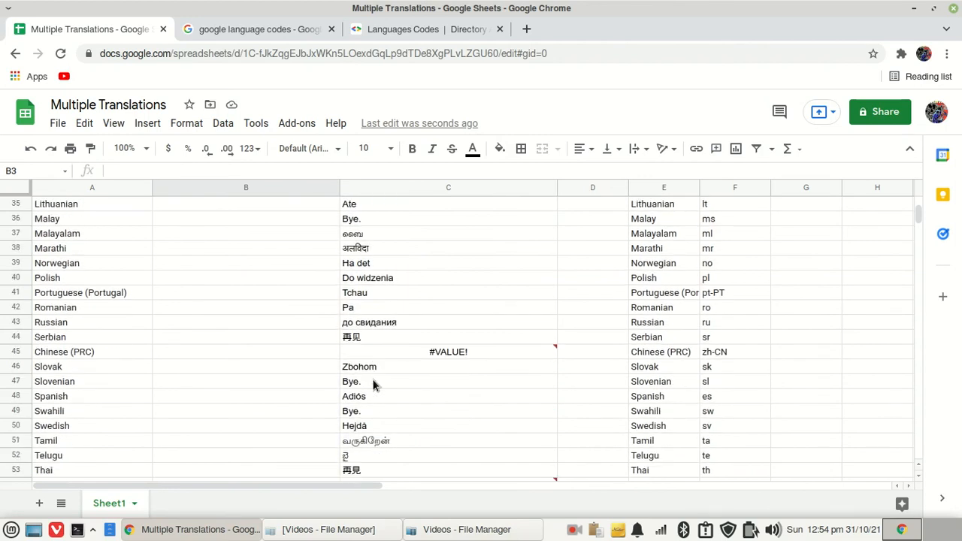
scroll(372, 385, "down", 1)
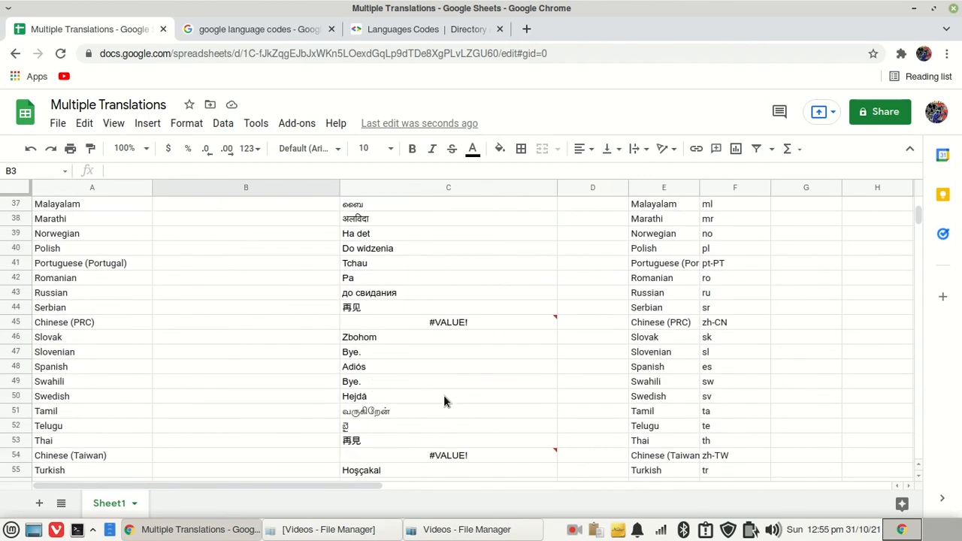
left_click(574, 529)
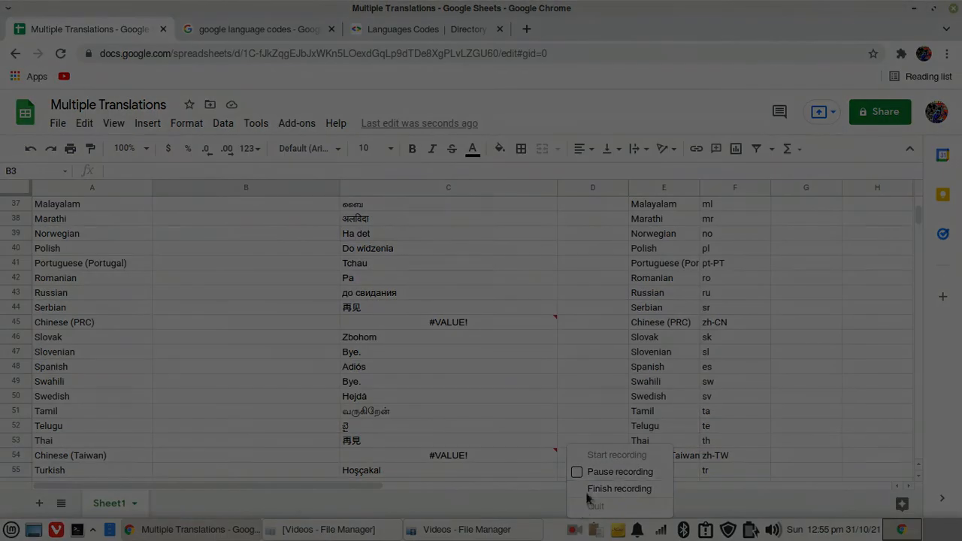